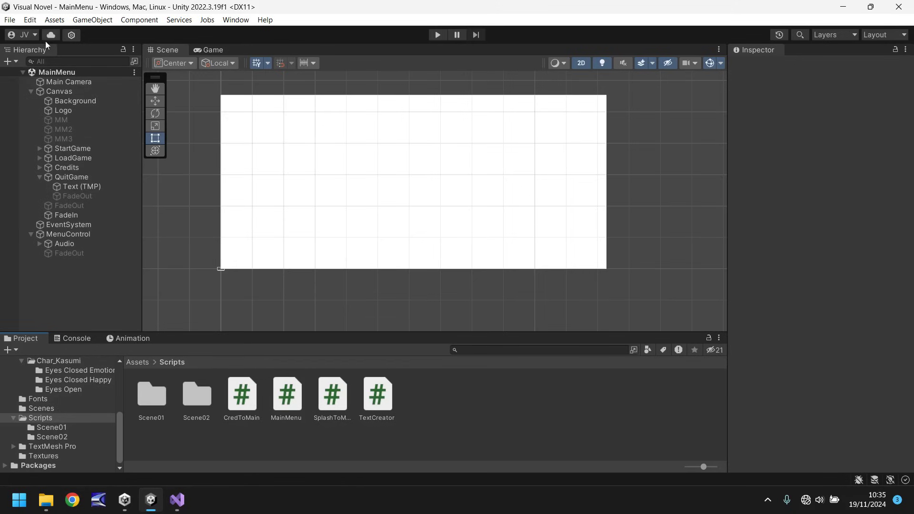
- Open Project Settings from Edit, glance at Editor, Graphics and Input Manager, then show Player
left_click(29, 22)
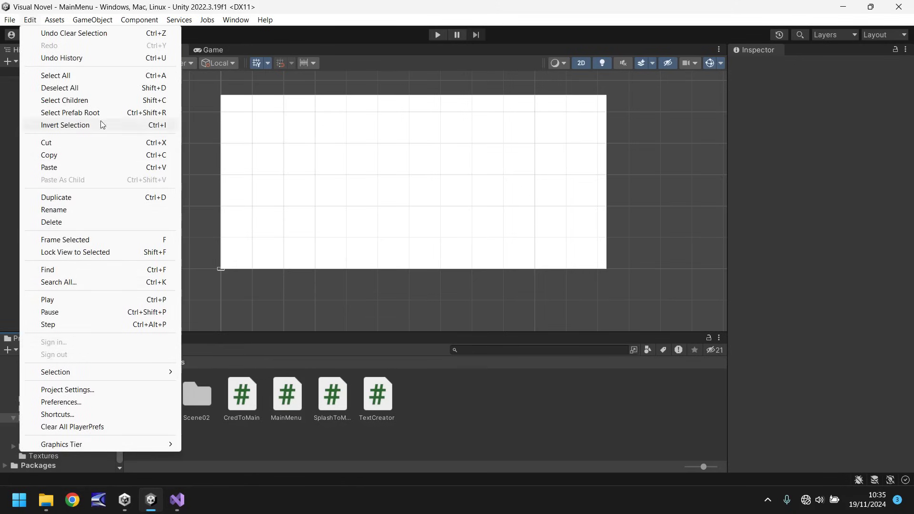
left_click(72, 389)
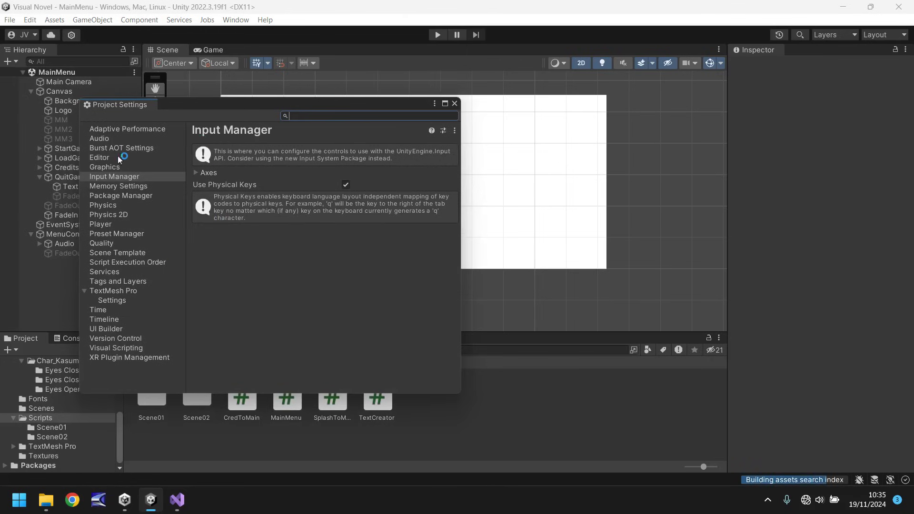
left_click(105, 159)
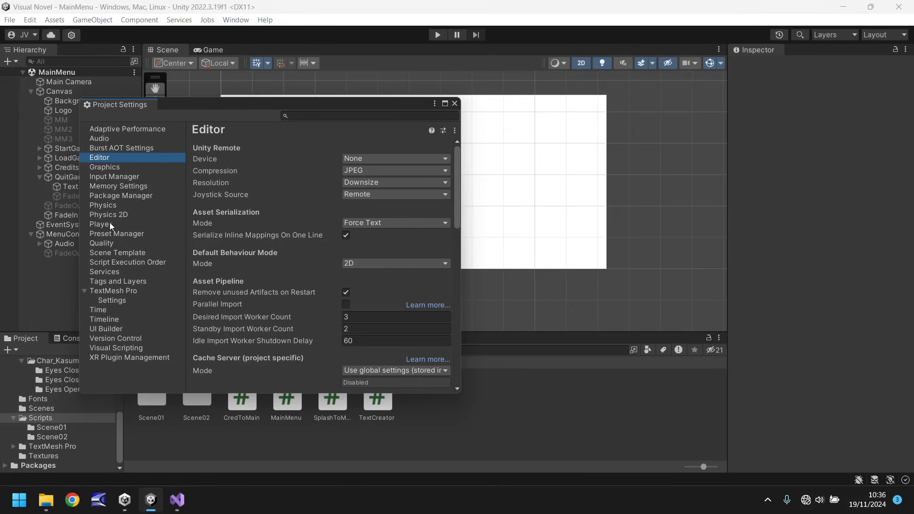
left_click(108, 149)
left_click(105, 167)
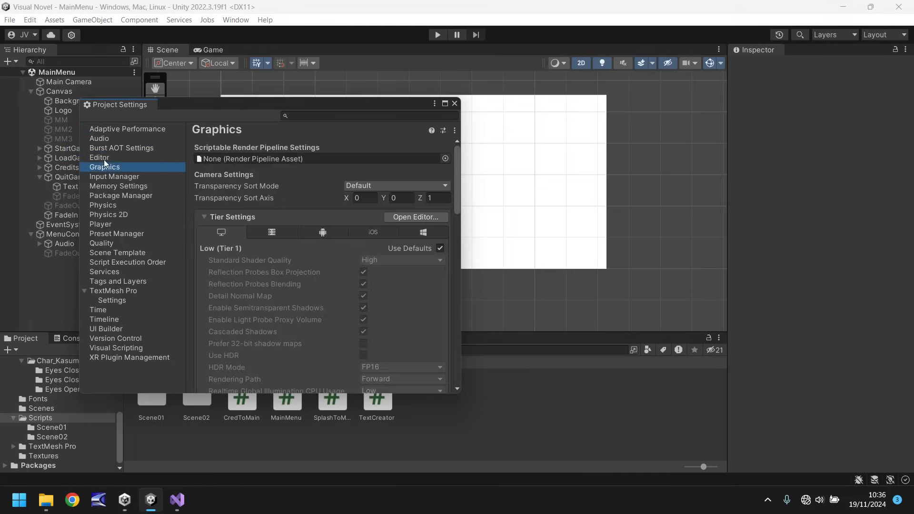
left_click(108, 177)
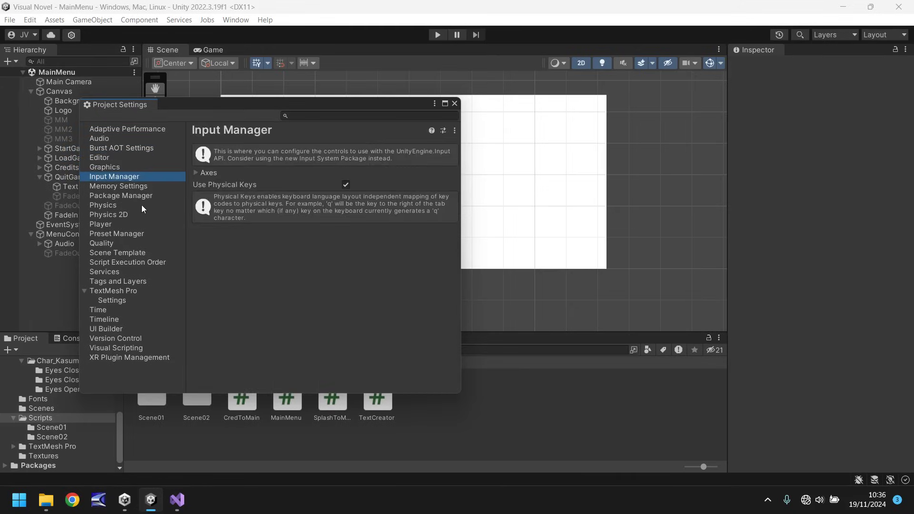
left_click(102, 226)
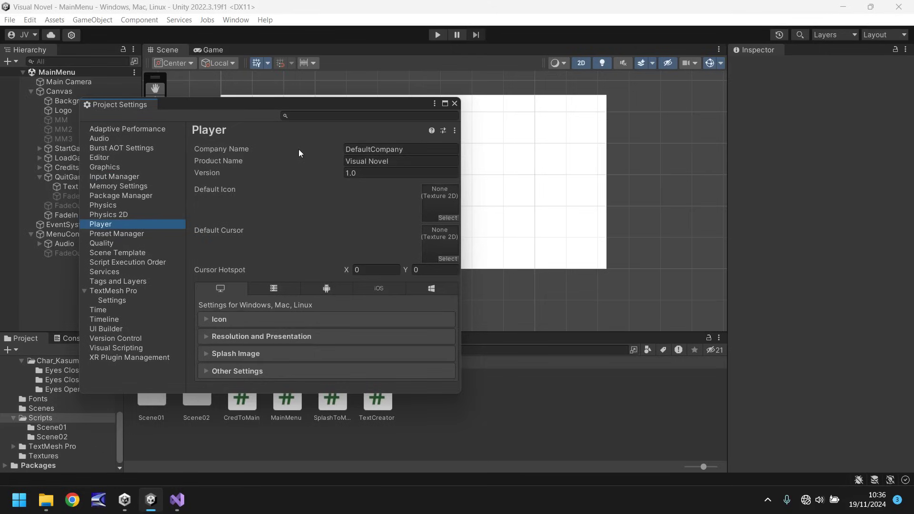
- Replace the Company Name with the studio's name and the Product Name with 'Last Reflection'
left_click_drag(404, 149, 377, 149)
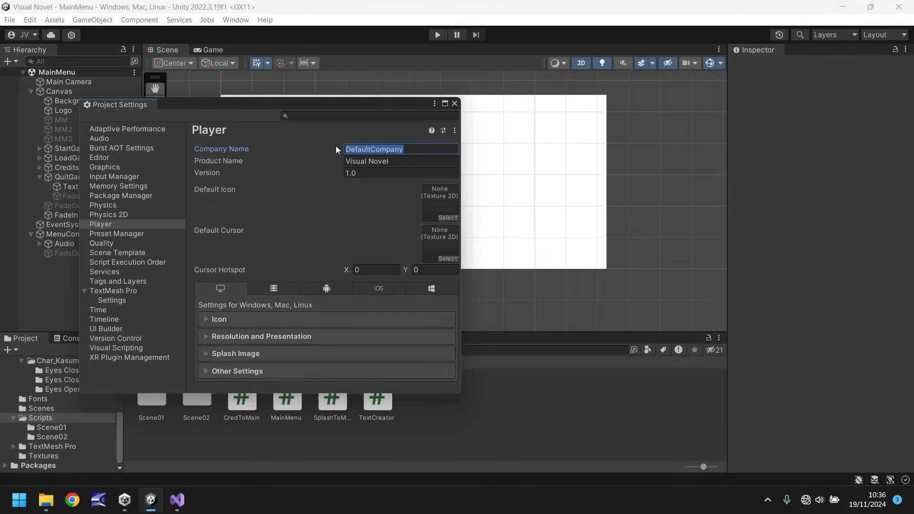
type("Jimmy Veg")
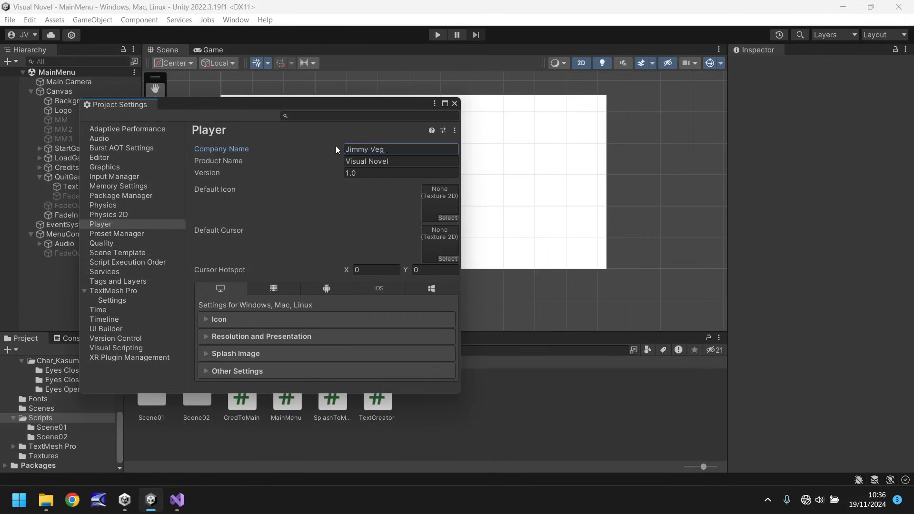
type("as Game Studios")
left_click(398, 162)
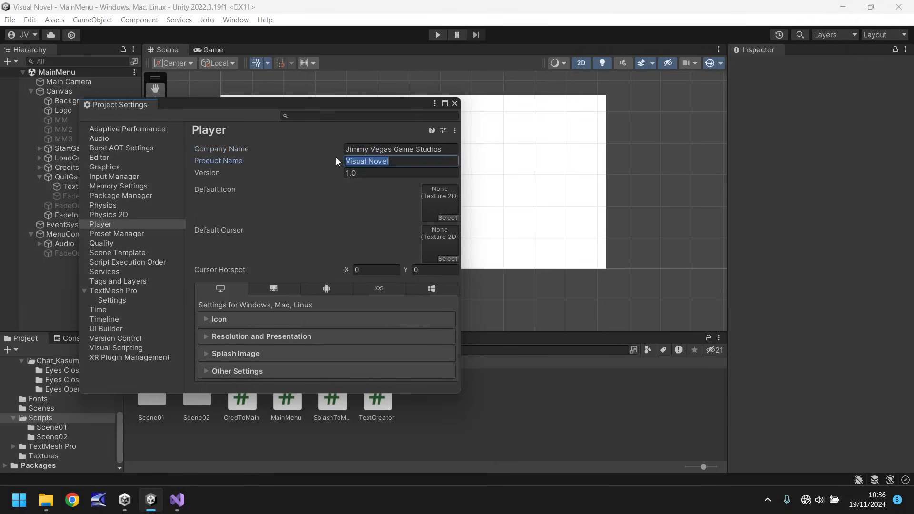
type("Last Reflection")
- Pick the MM3 texture as the Default Icon in the Select Texture 2D picker
left_click(448, 218)
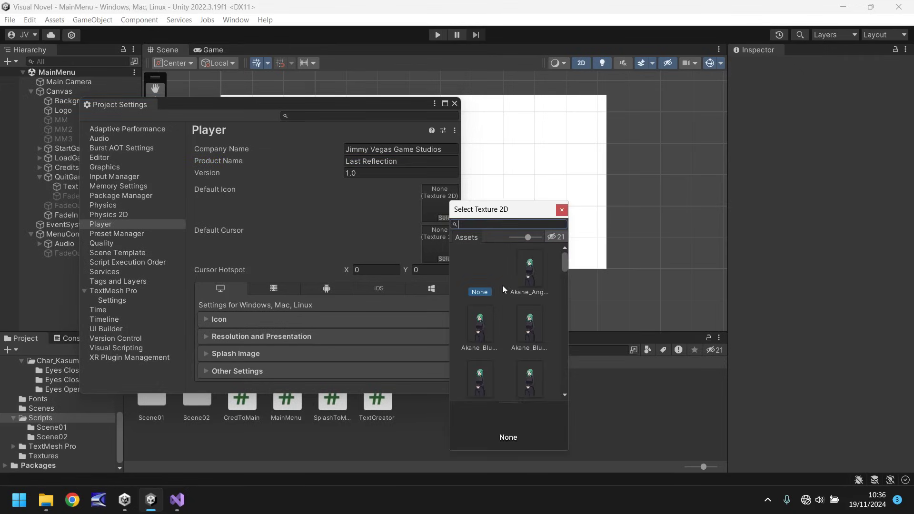
scroll(505, 293, "down", 6)
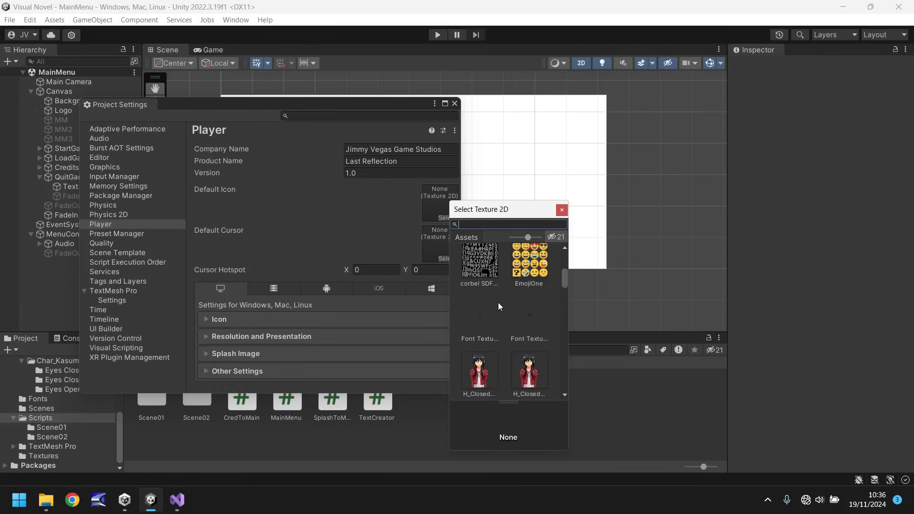
scroll(498, 302, "down", 5)
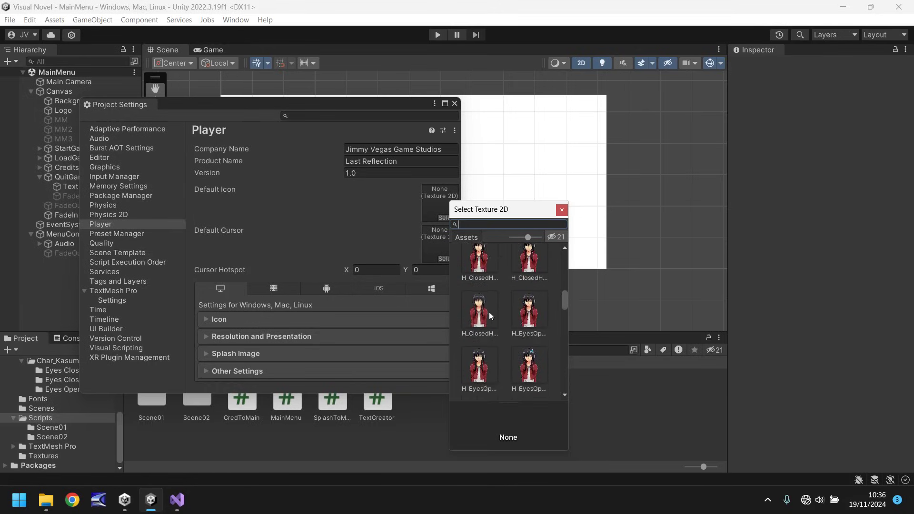
scroll(490, 312, "down", 2)
scroll(488, 322, "down", 3)
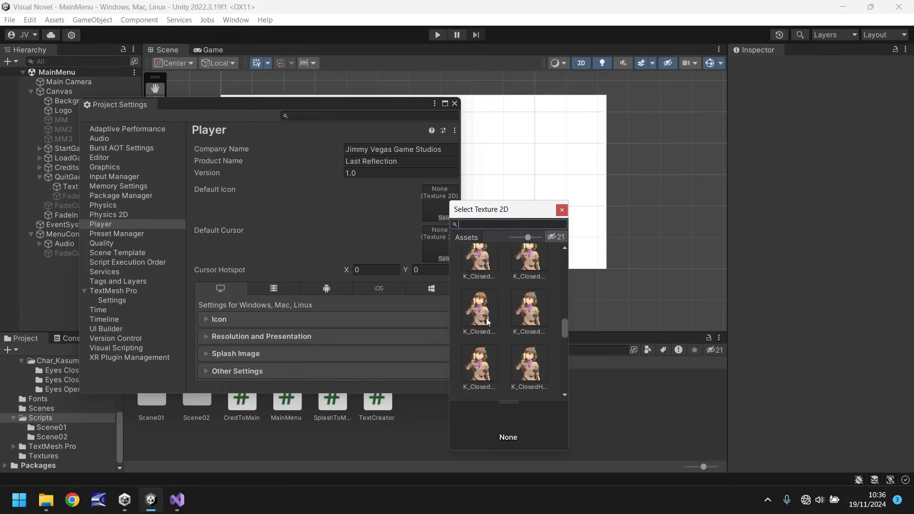
scroll(488, 322, "down", 4)
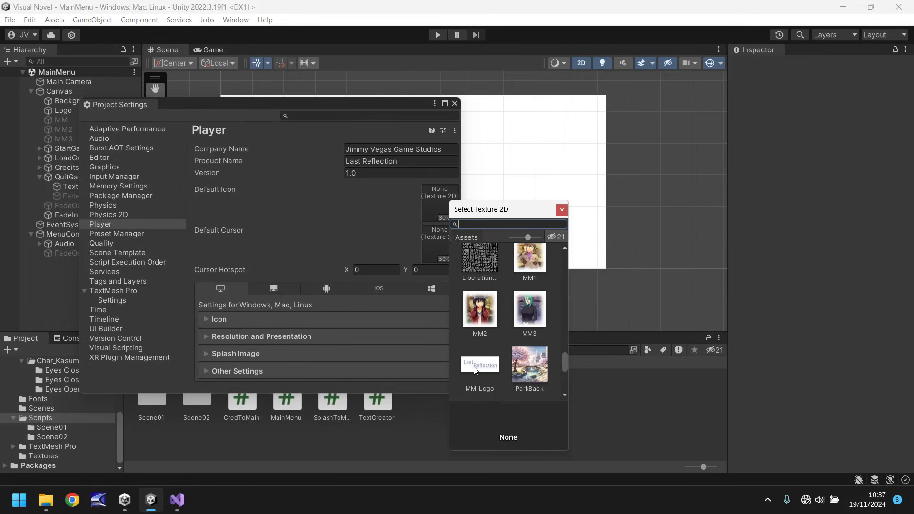
left_click(532, 309)
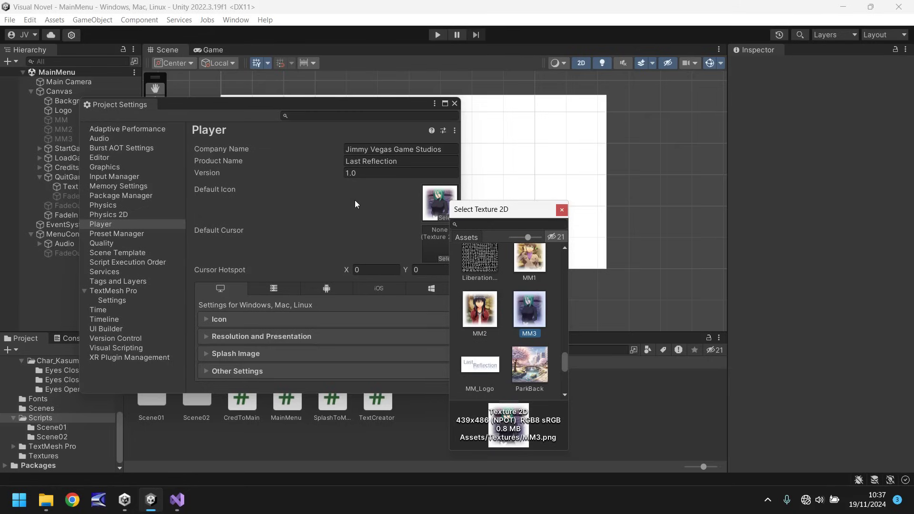
left_click(562, 210)
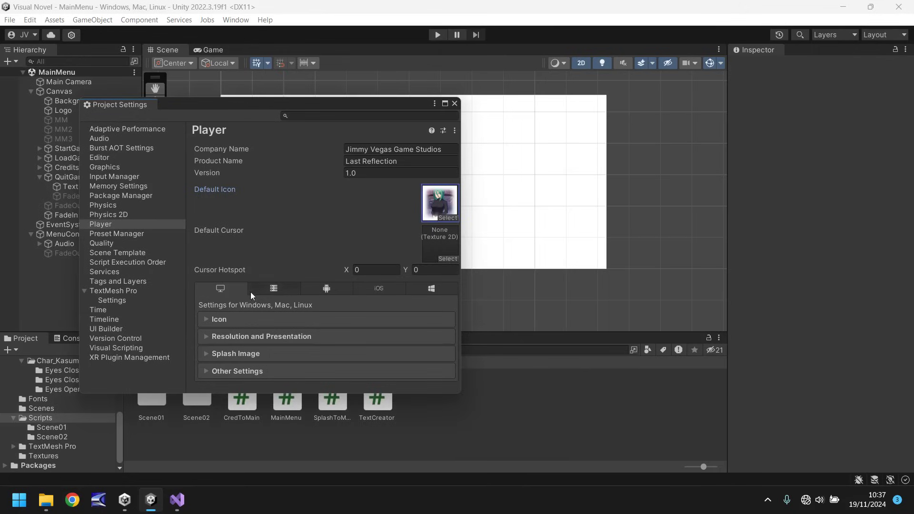
- Expand and review the Icon, Resolution and Presentation, and Splash Image sections
left_click(227, 318)
scroll(306, 241, "down", 3)
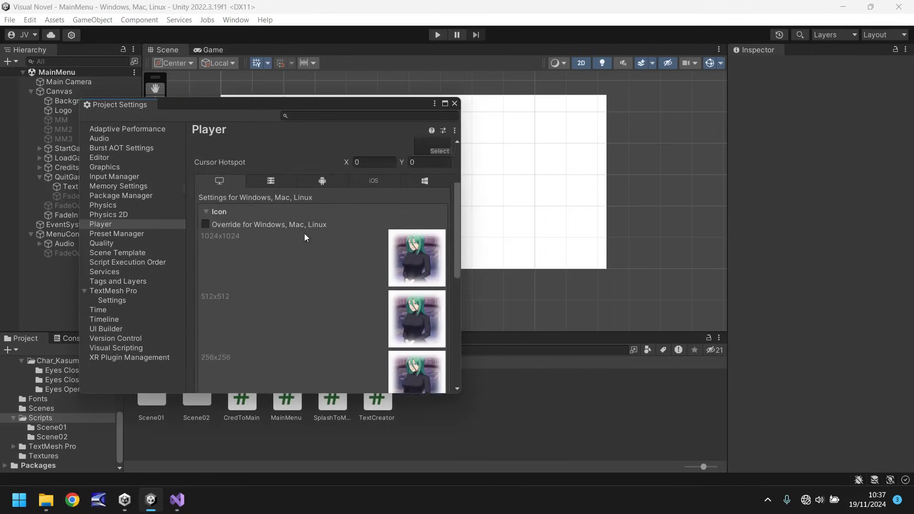
scroll(304, 233, "down", 2)
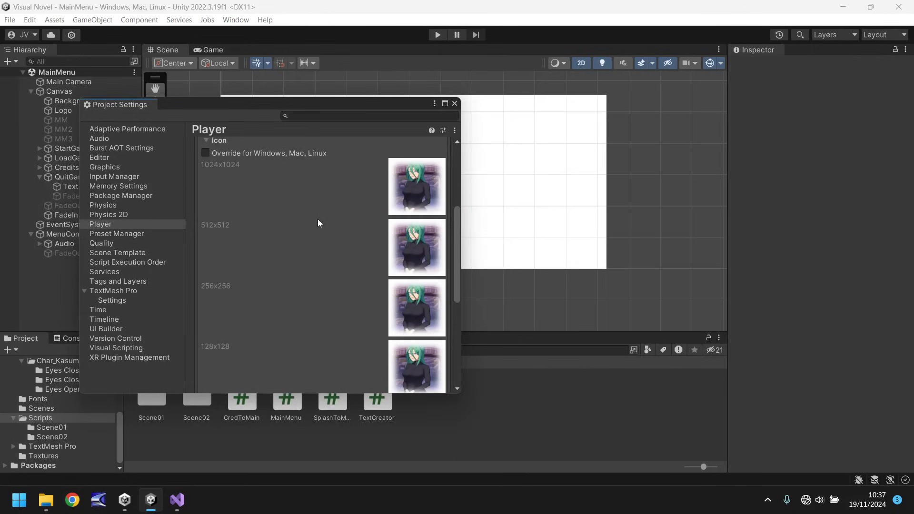
scroll(314, 222, "up", 2)
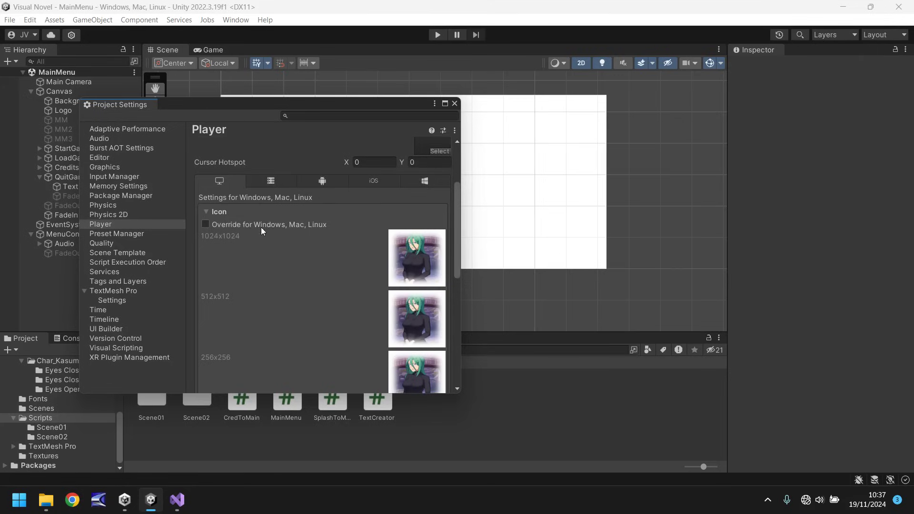
scroll(308, 230, "down", 9)
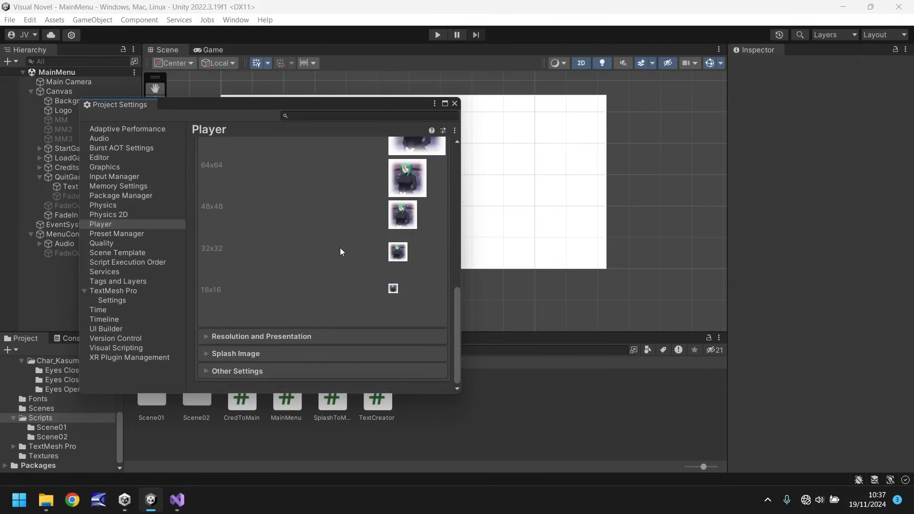
left_click(253, 335)
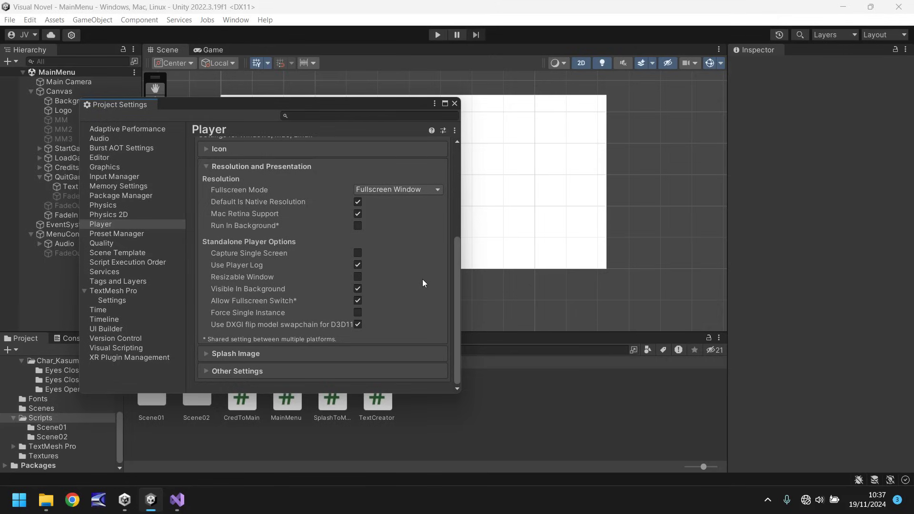
left_click(223, 355)
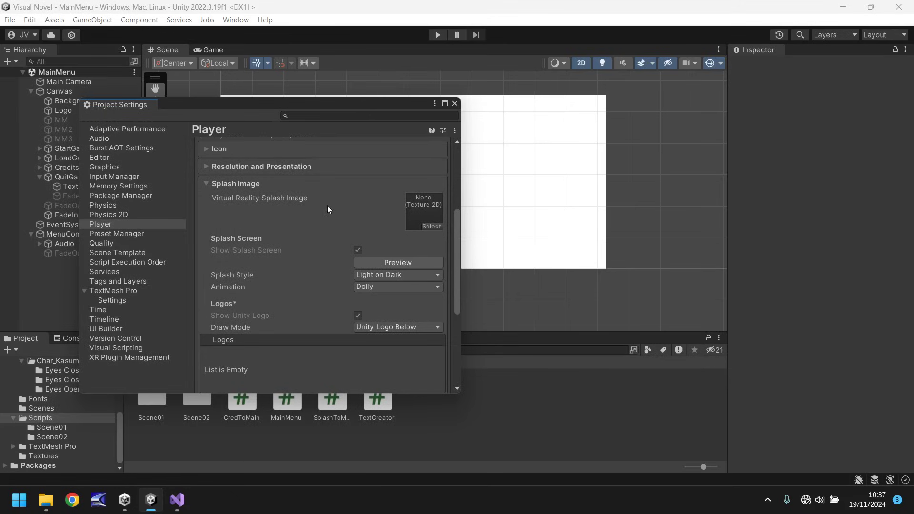
scroll(328, 205, "down", 5)
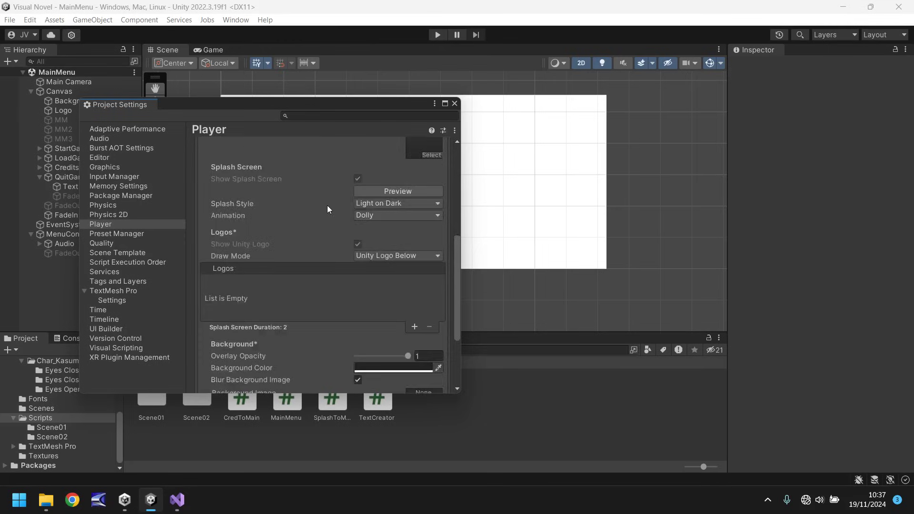
scroll(281, 270, "up", 8)
scroll(288, 271, "up", 3)
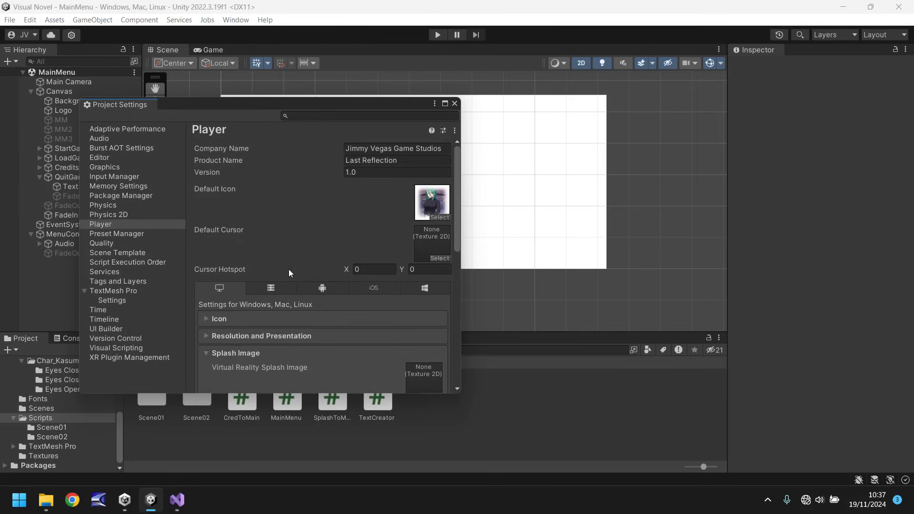
left_click(227, 354)
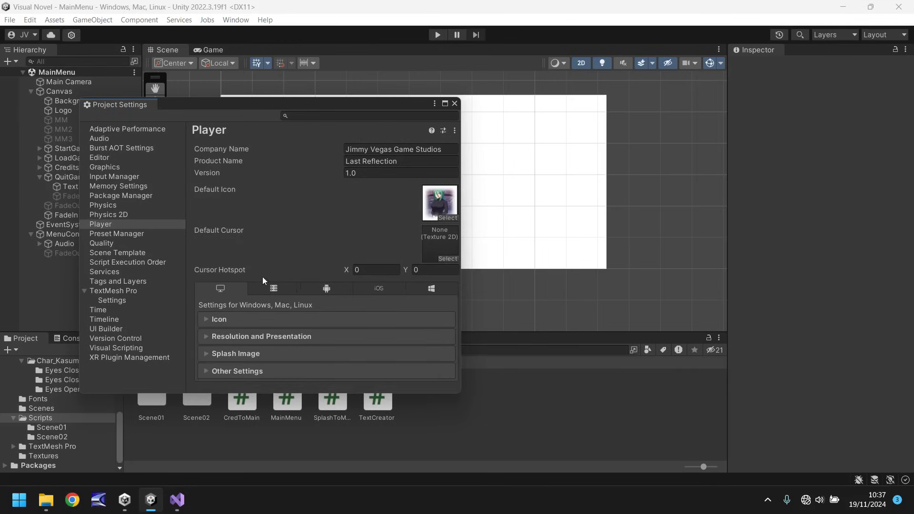
- Switch through the Dedicated Server, Android and Universal Windows Platform player tabs
left_click(280, 288)
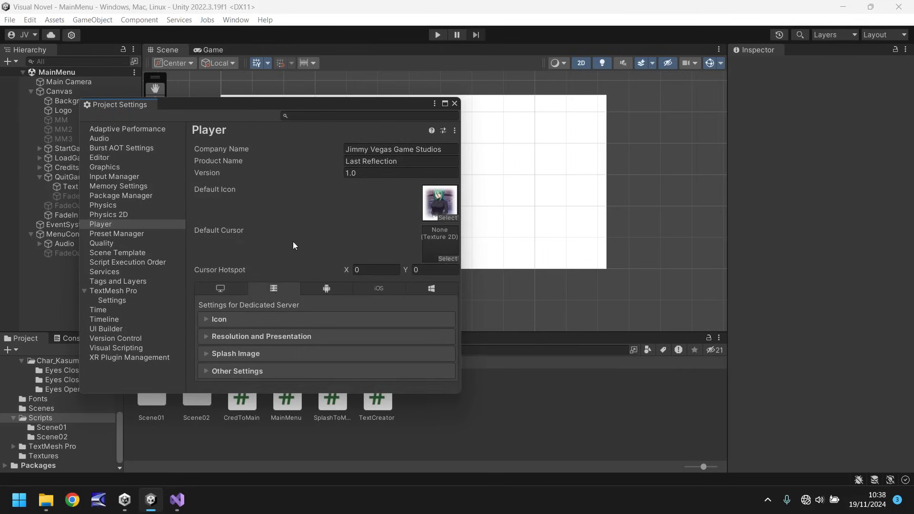
left_click(331, 289)
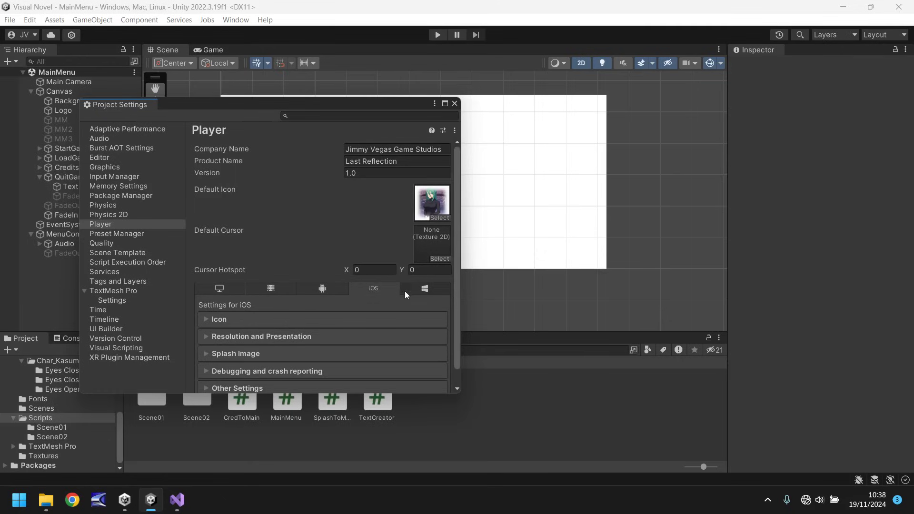
left_click(419, 290)
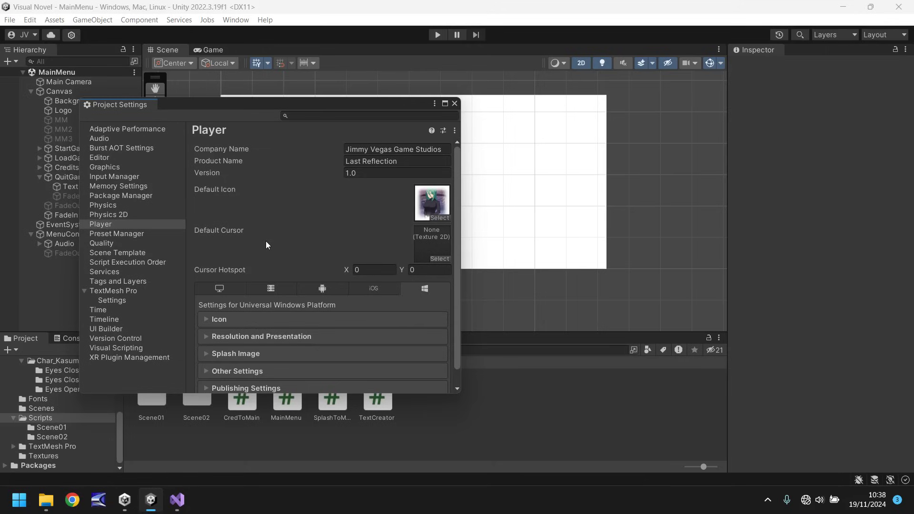
- Check the Quality, Scene Template and Player pages, then close Project Settings
left_click(101, 244)
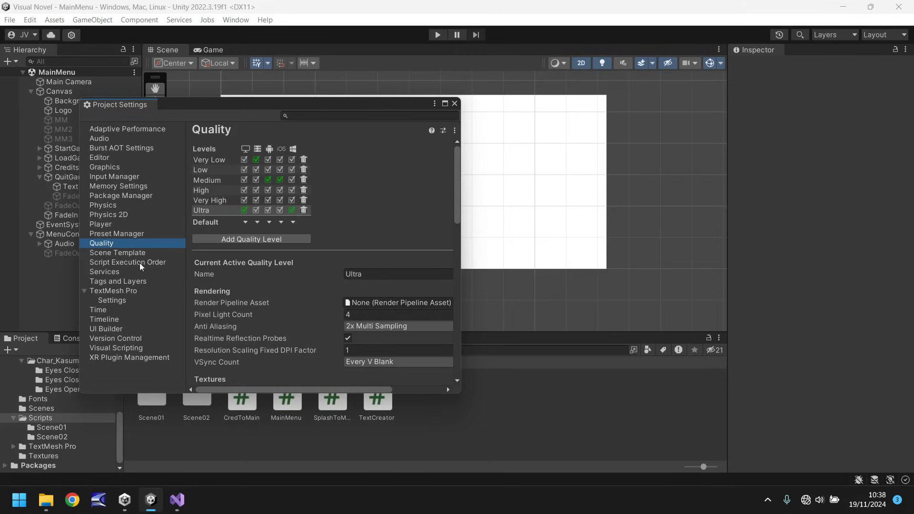
left_click(127, 252)
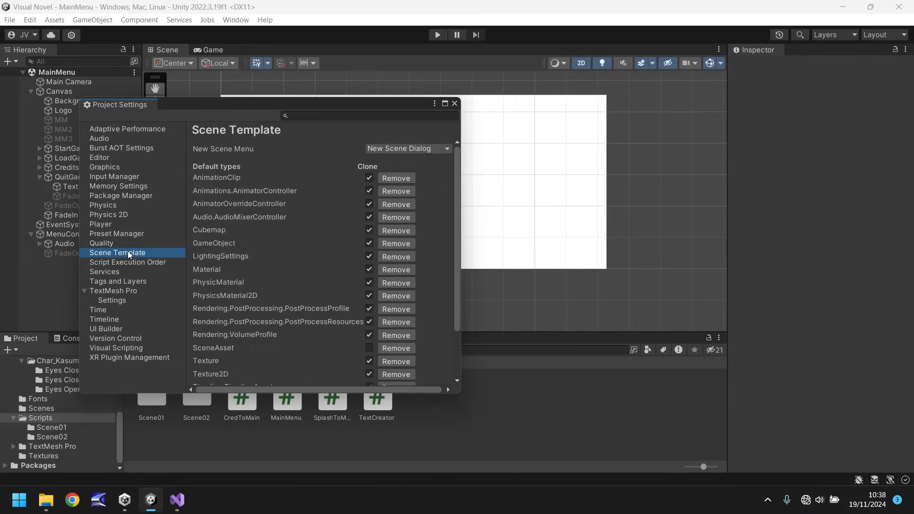
left_click(109, 243)
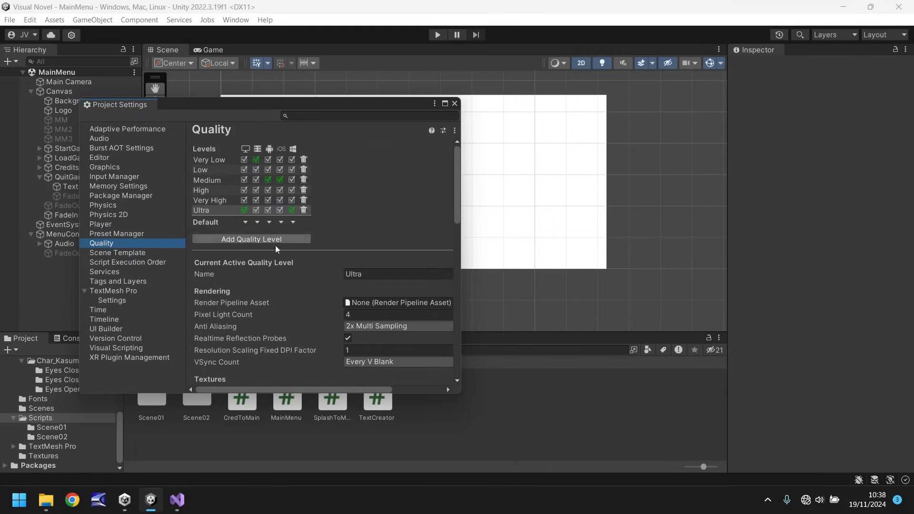
left_click(98, 226)
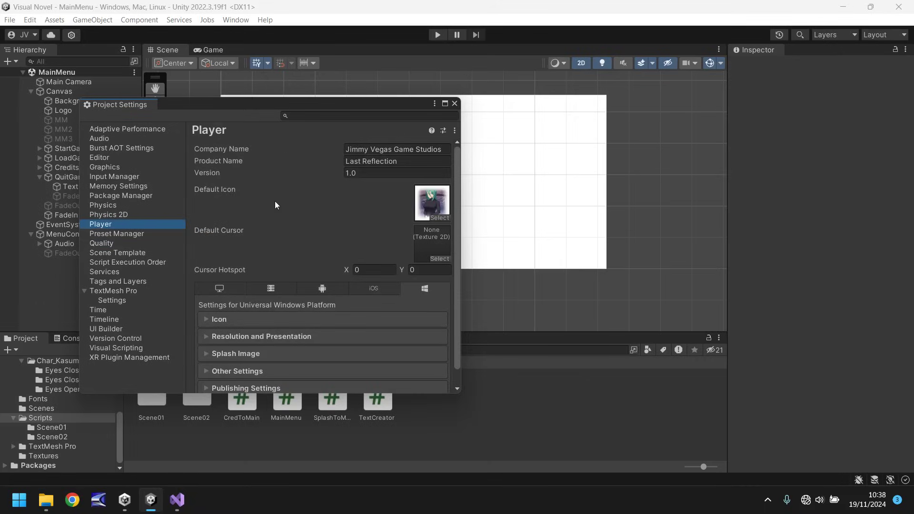
left_click(454, 104)
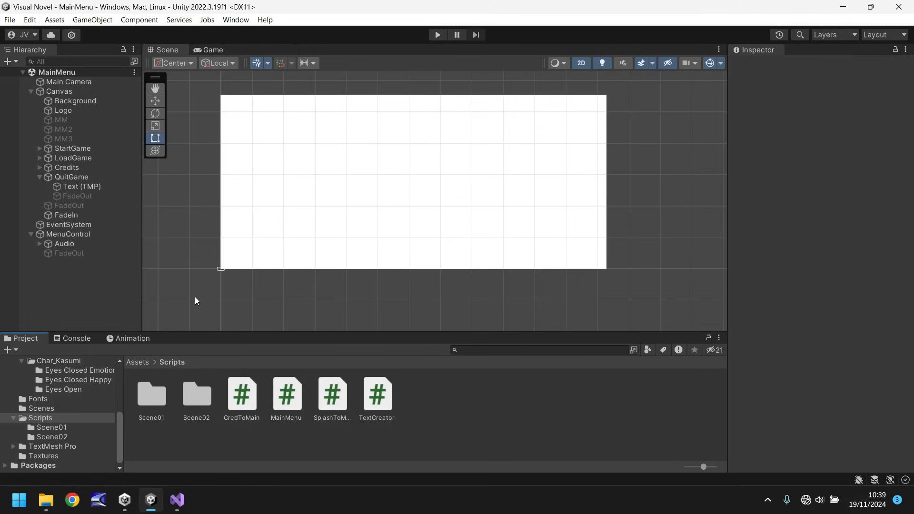
- Open Build Settings targeting Windows, Mac, Linux and peek at the Build dropdown options
left_click(10, 20)
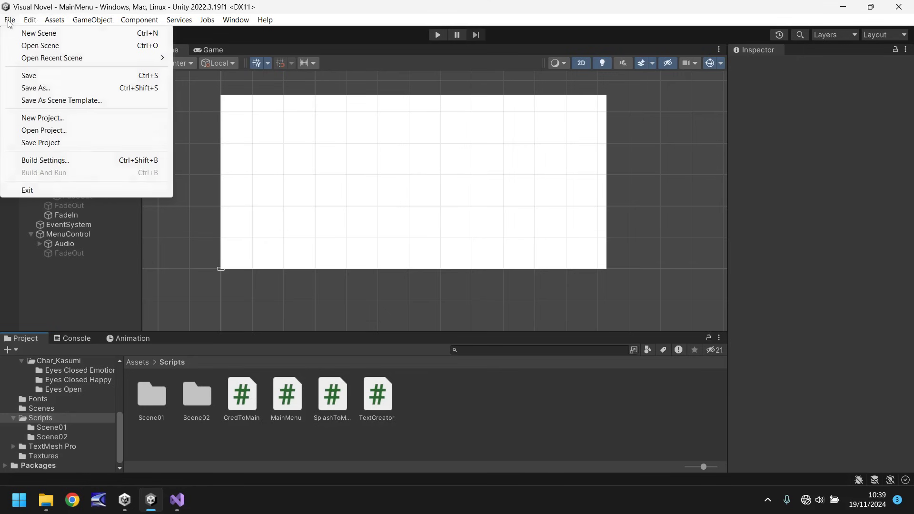
left_click(66, 159)
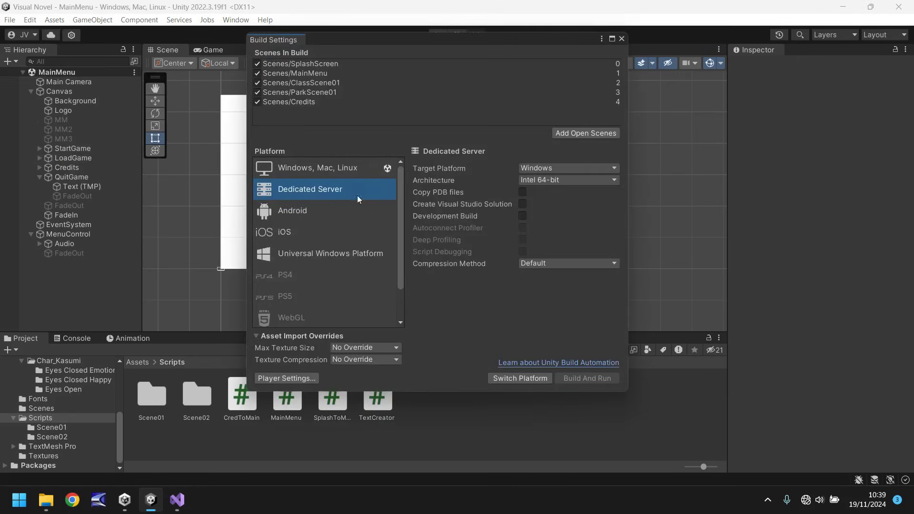
left_click(321, 169)
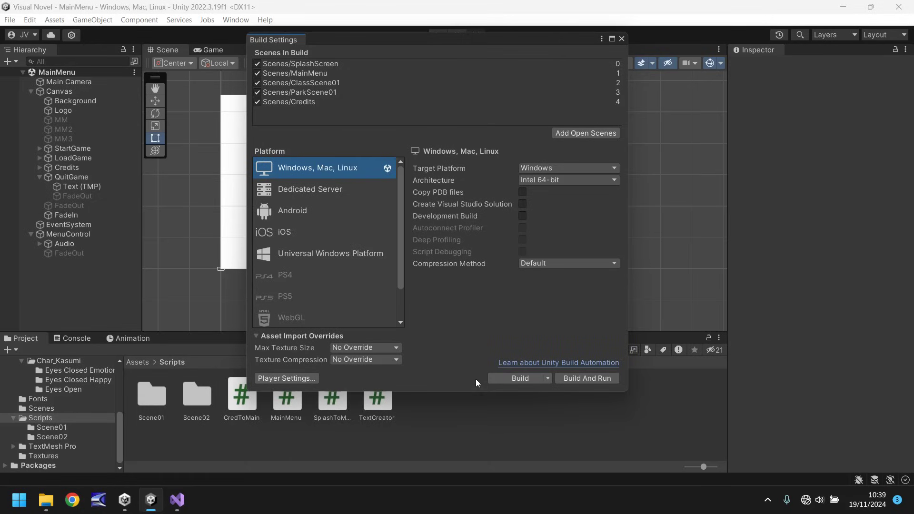
left_click(549, 379)
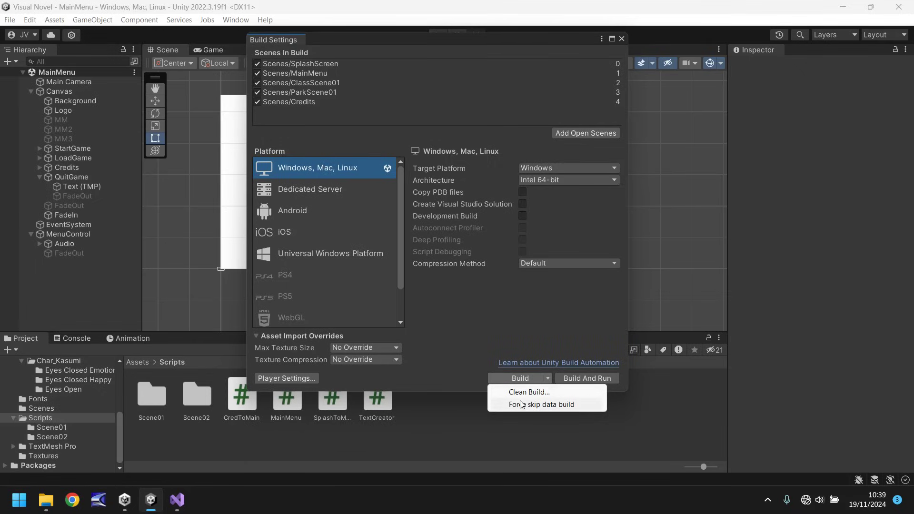
left_click(469, 320)
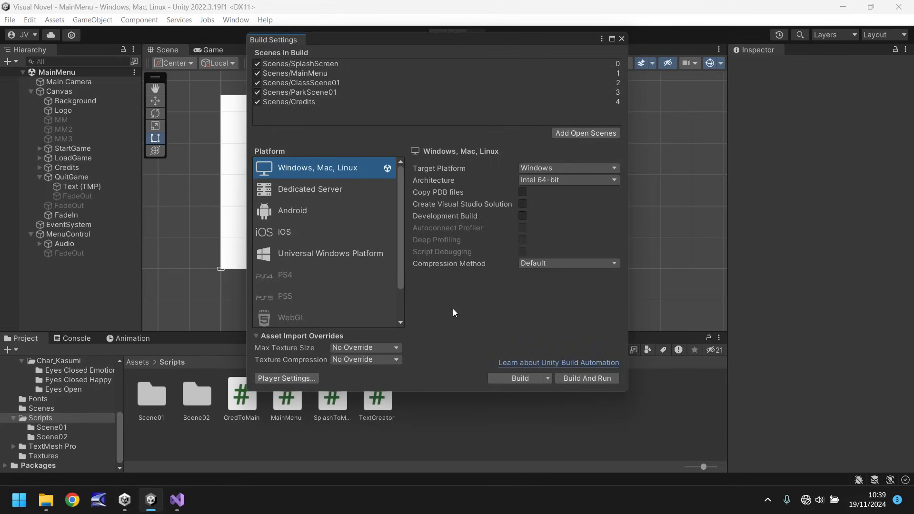
- Build And Run the game into a new 'Last Reflection' folder created in the project
left_click(579, 379)
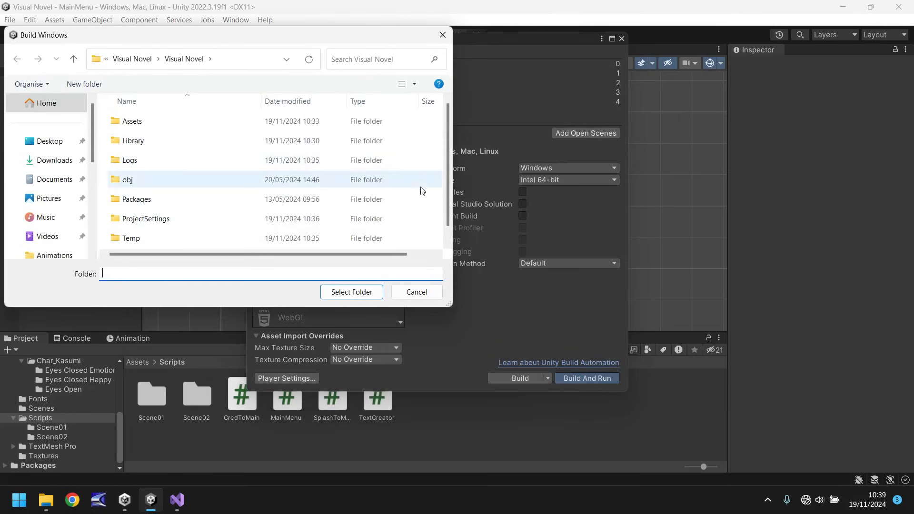
right_click(433, 161)
mouse_move(464, 176)
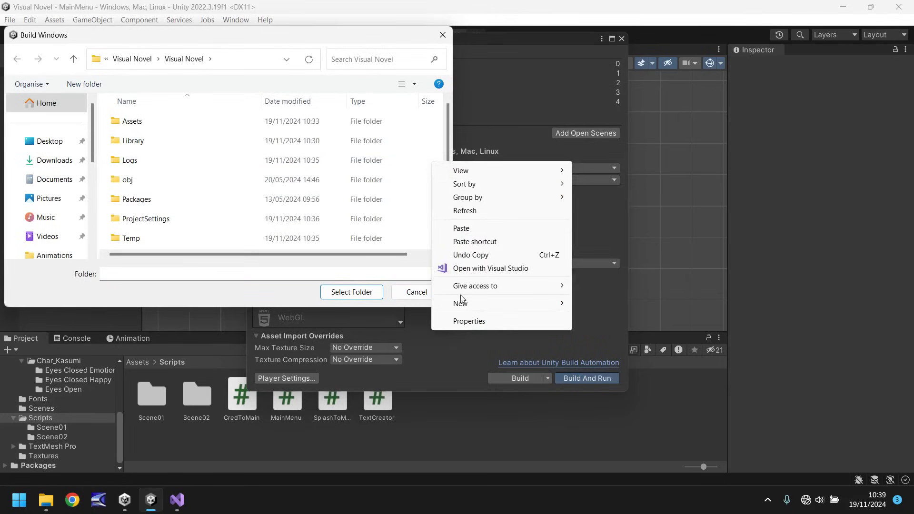
mouse_move(468, 305)
left_click(629, 309)
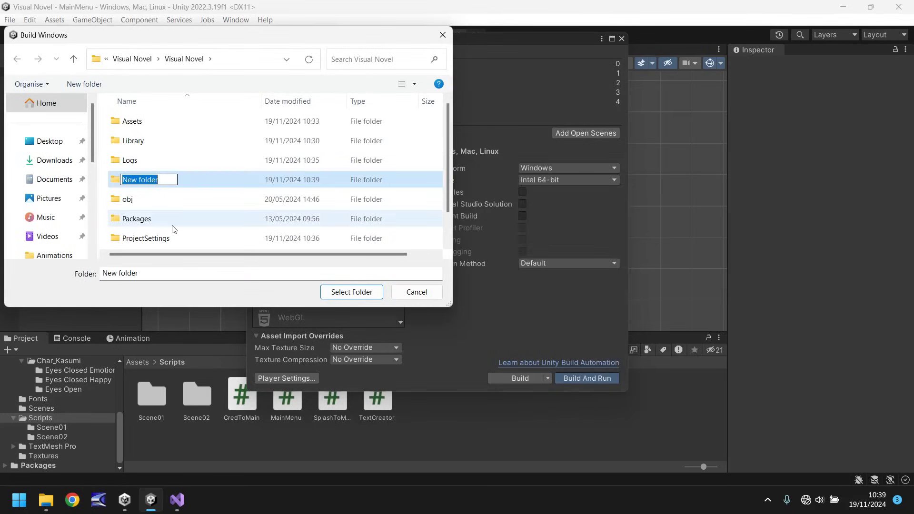
type("Las")
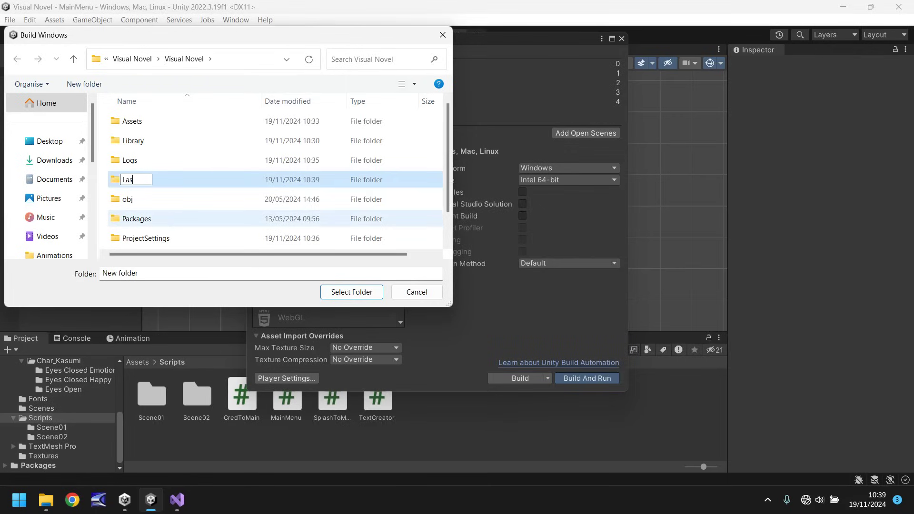
type("t Reflection")
key("Return")
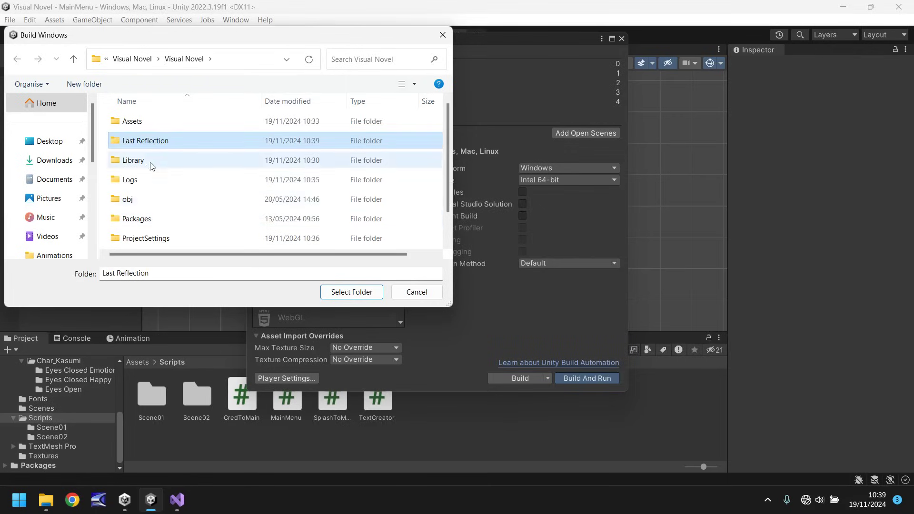
double_click(146, 142)
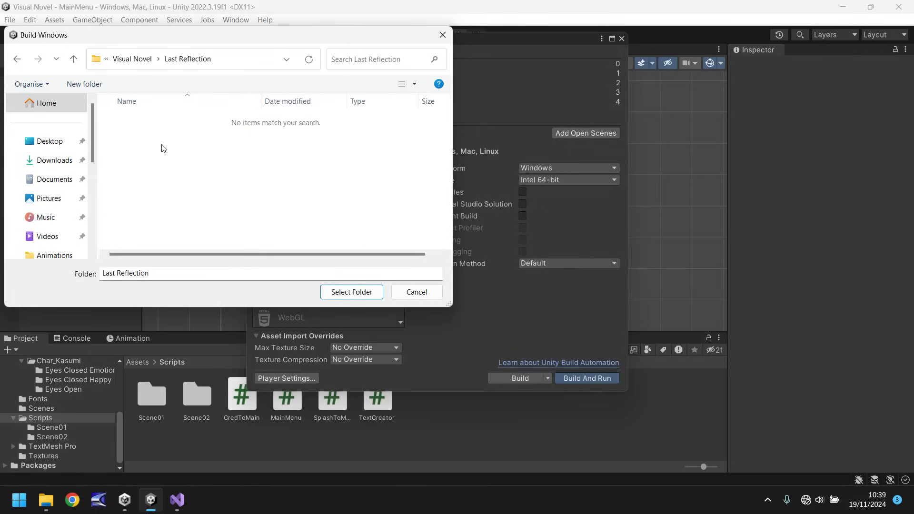
left_click(362, 293)
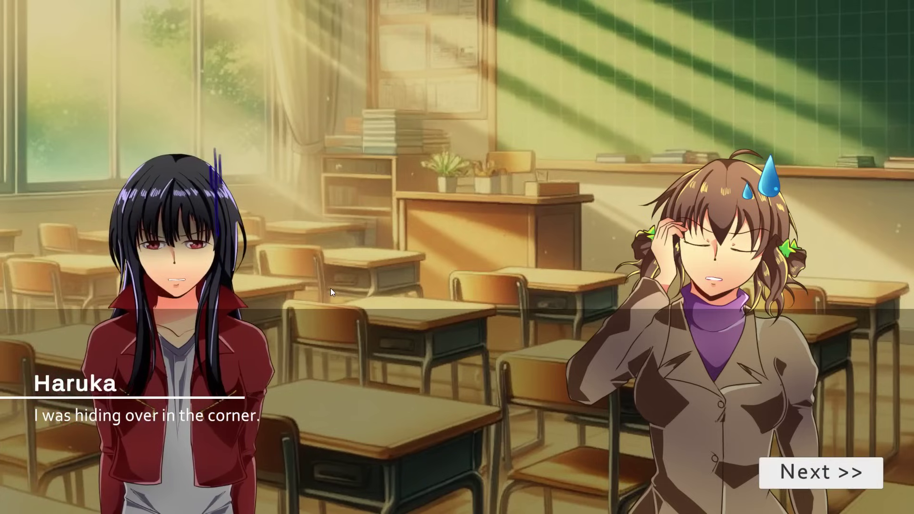
- Advance the dialogue past Kasumi's line and Haruka's apology into the next scene
left_click(817, 473)
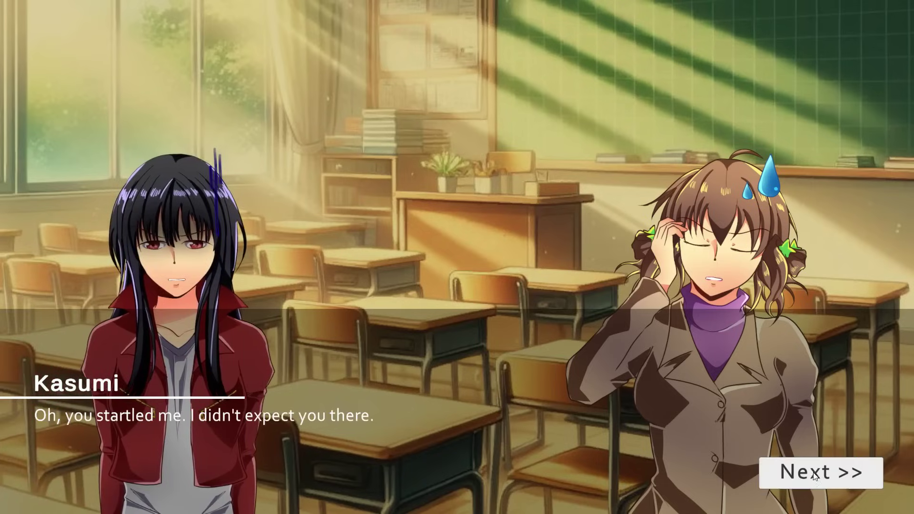
left_click(814, 473)
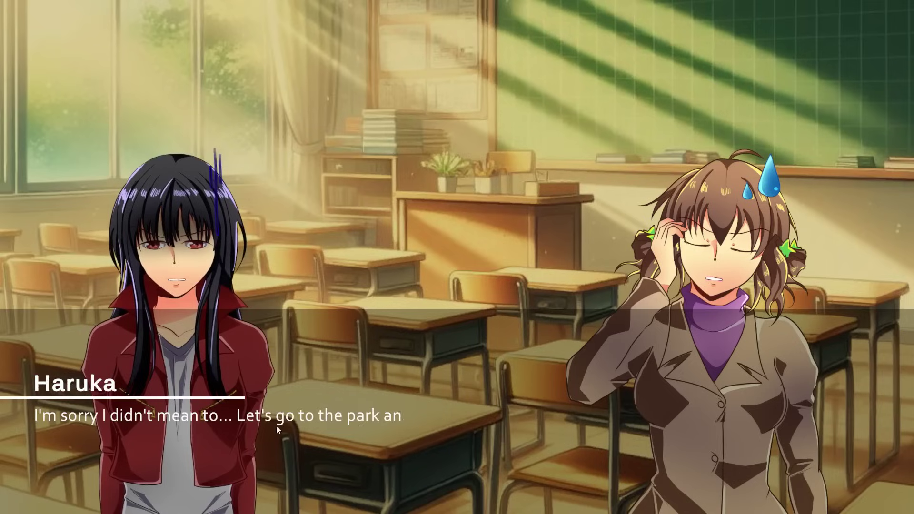
left_click(792, 466)
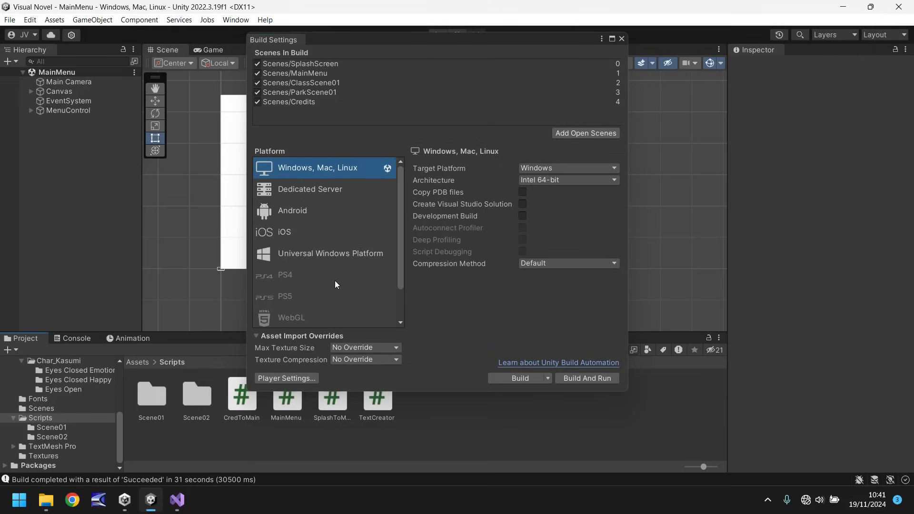
- Close Build Settings and open the MainMenu scene with its Canvas children listed
left_click(623, 38)
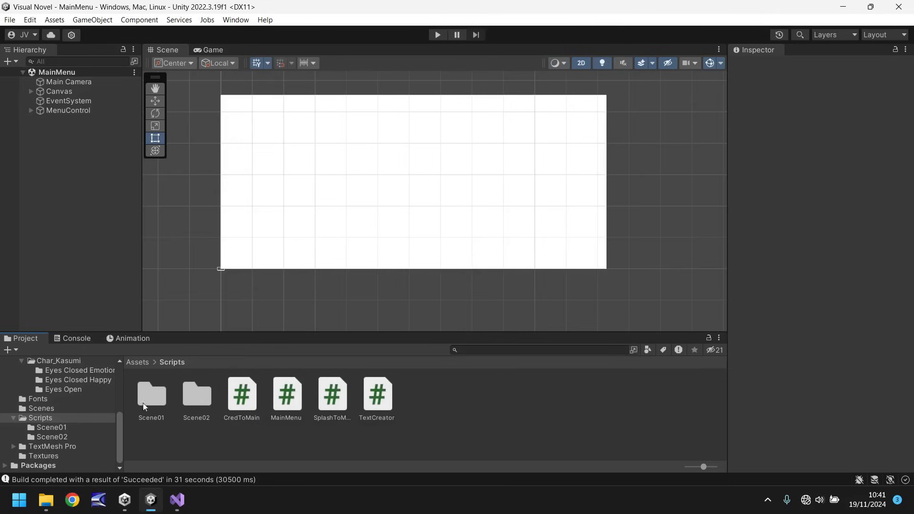
left_click(41, 408)
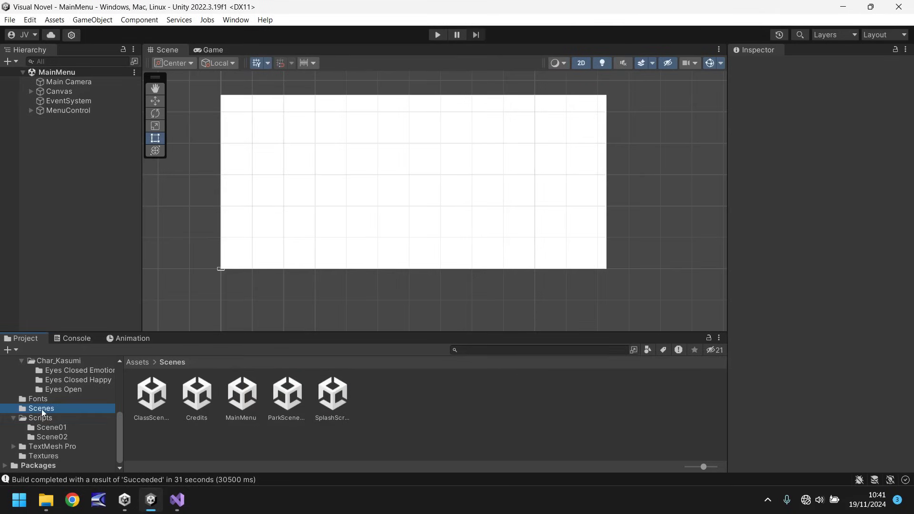
left_click(246, 402)
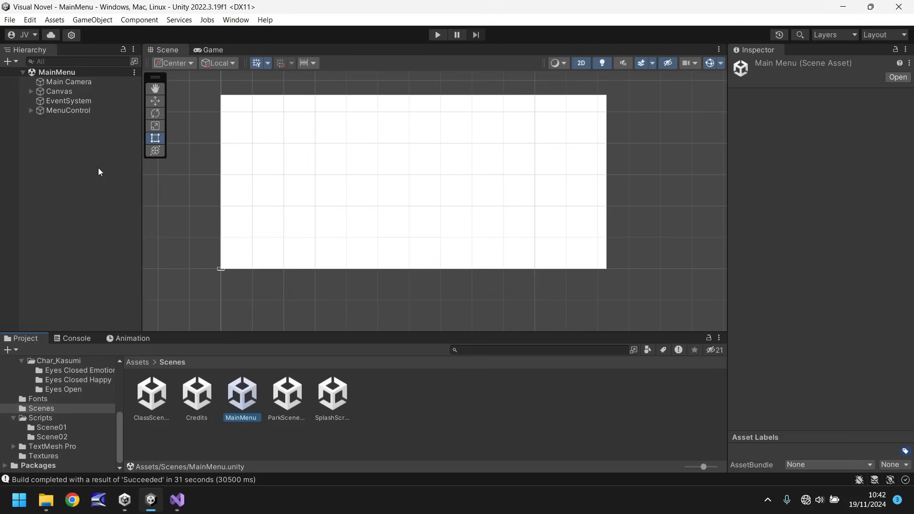
left_click(31, 92)
left_click(30, 91)
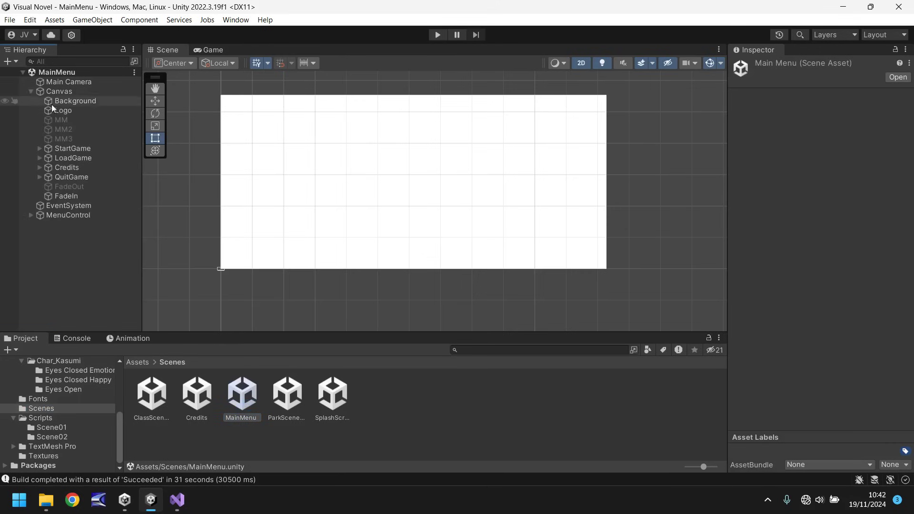
- Set the StartGame, LoadGame, Credits and QuitGame buttons to the bottom-left anchor preset
left_click(82, 149)
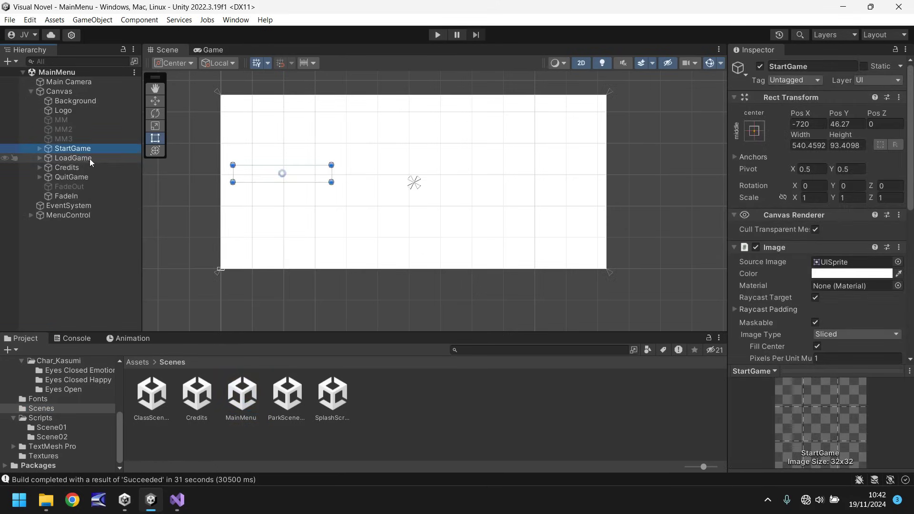
left_click(86, 158, "ctrl")
left_click(73, 168, "ctrl")
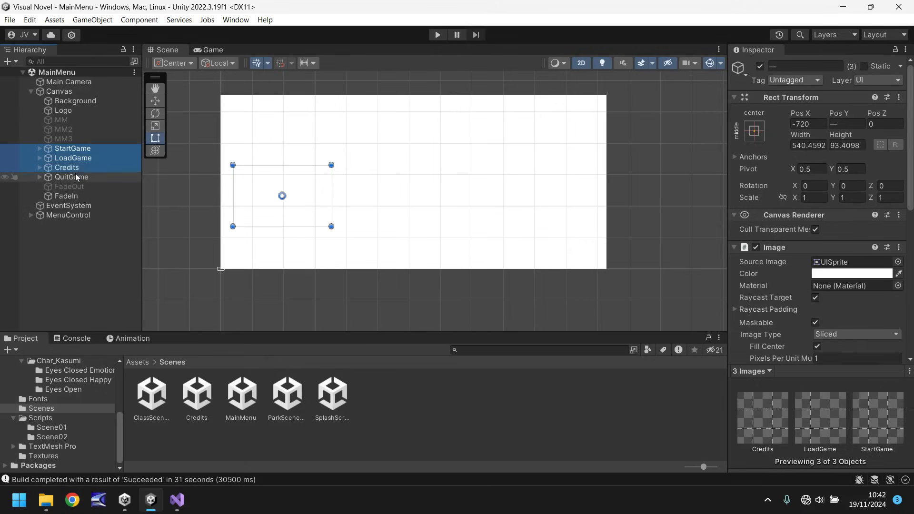
left_click(76, 175, "ctrl")
left_click(762, 136)
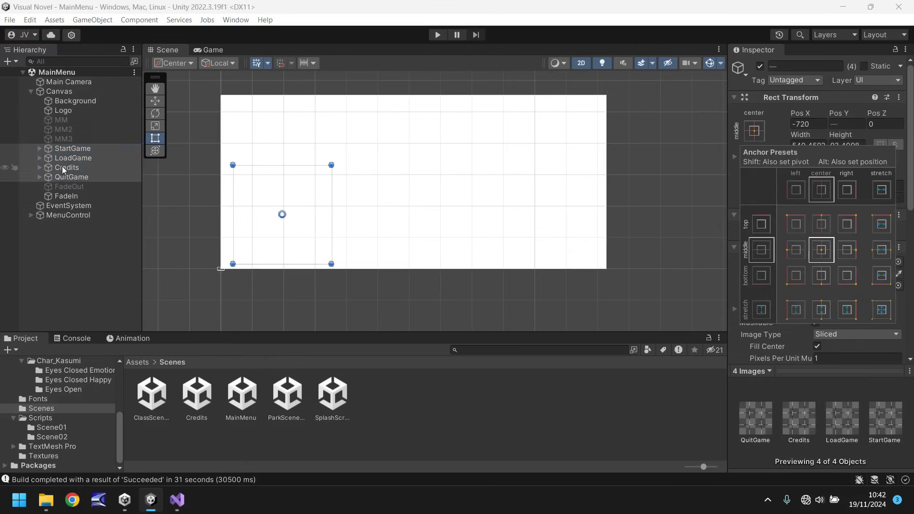
left_click(796, 251)
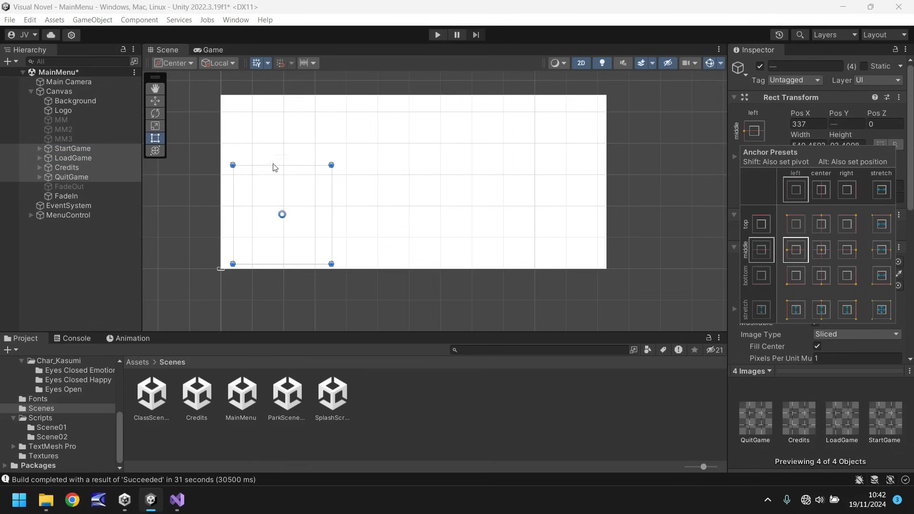
left_click(800, 278)
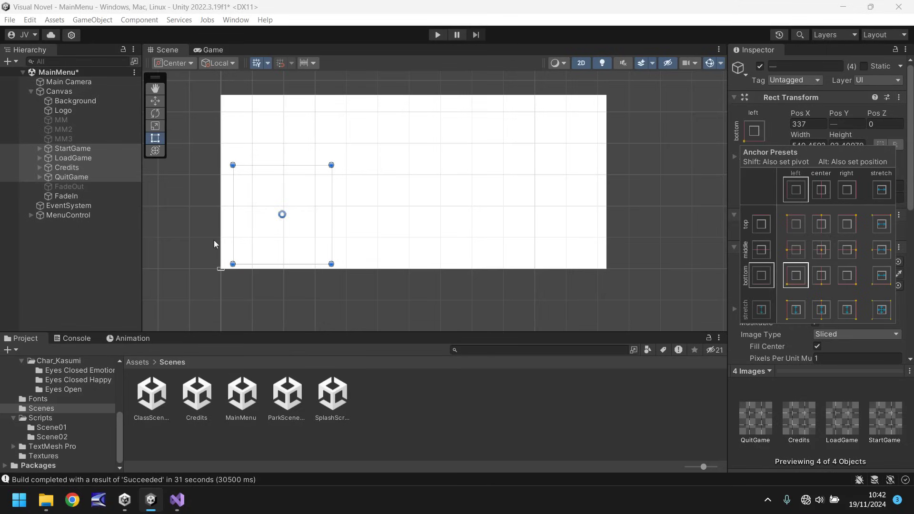
left_click(70, 269)
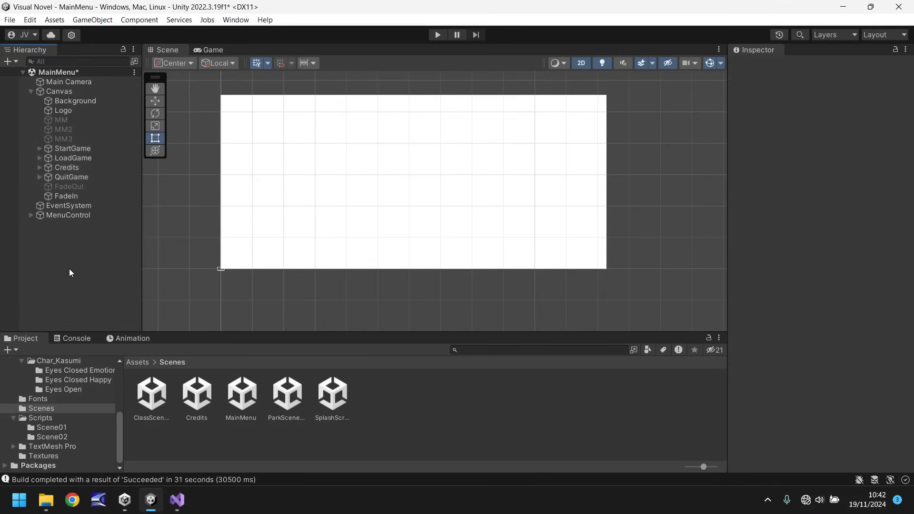
- Anchor the MM, MM2 and MM3 images to the bottom-right preset
left_click(62, 120)
left_click(73, 127, "shift")
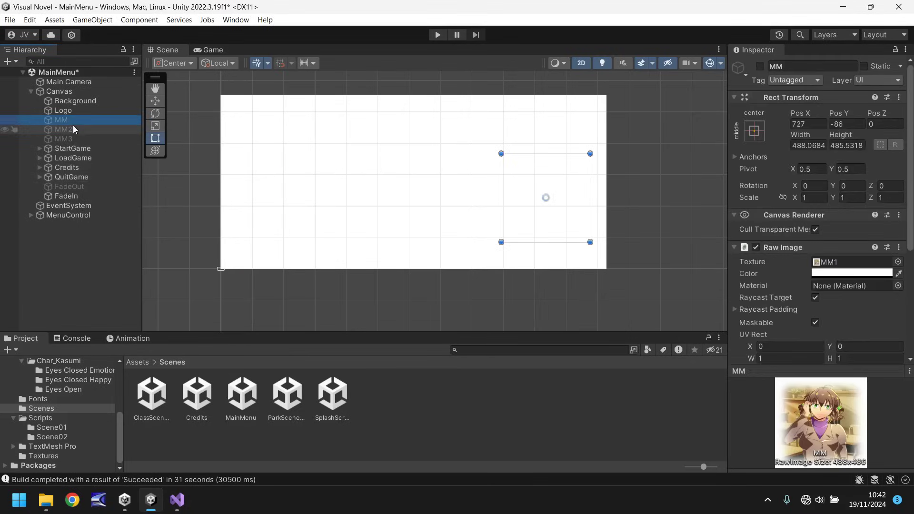
left_click(73, 138, "shift")
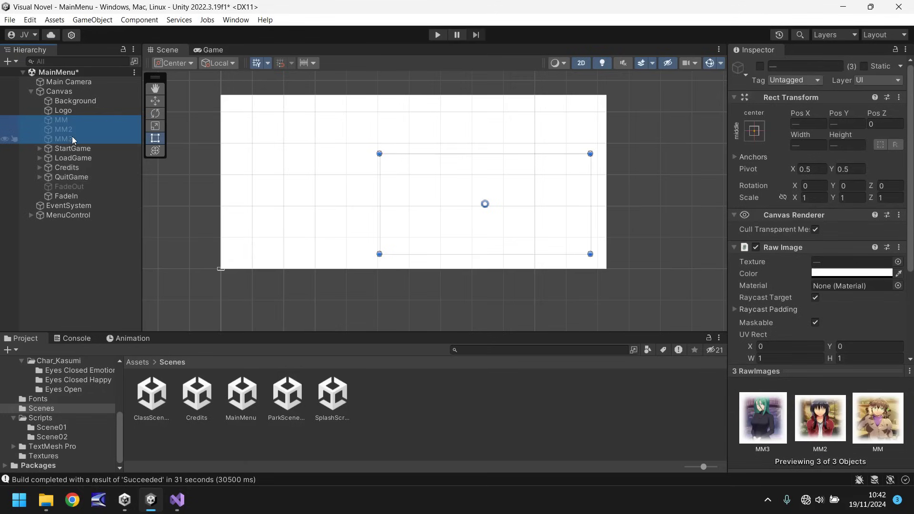
left_click(759, 134)
left_click(848, 278)
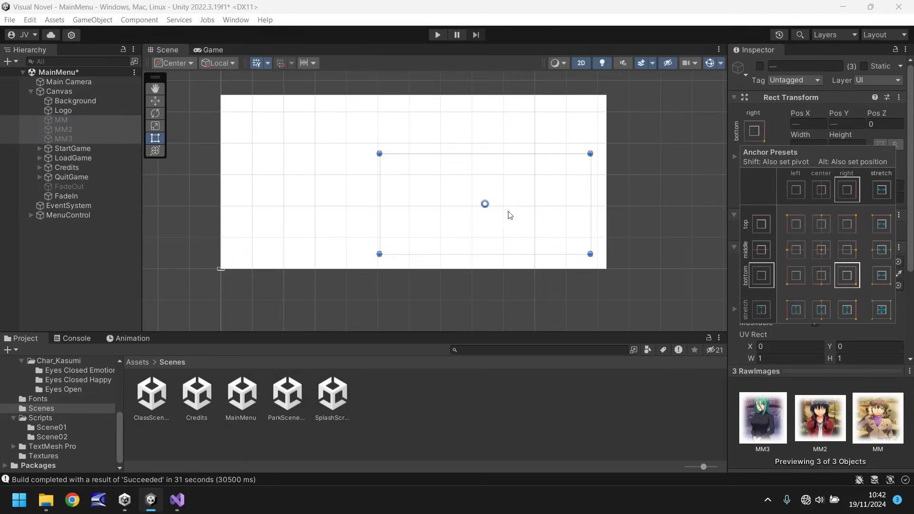
- Anchor the Logo to top centre, then deselect and save the MainMenu scene
left_click(67, 109)
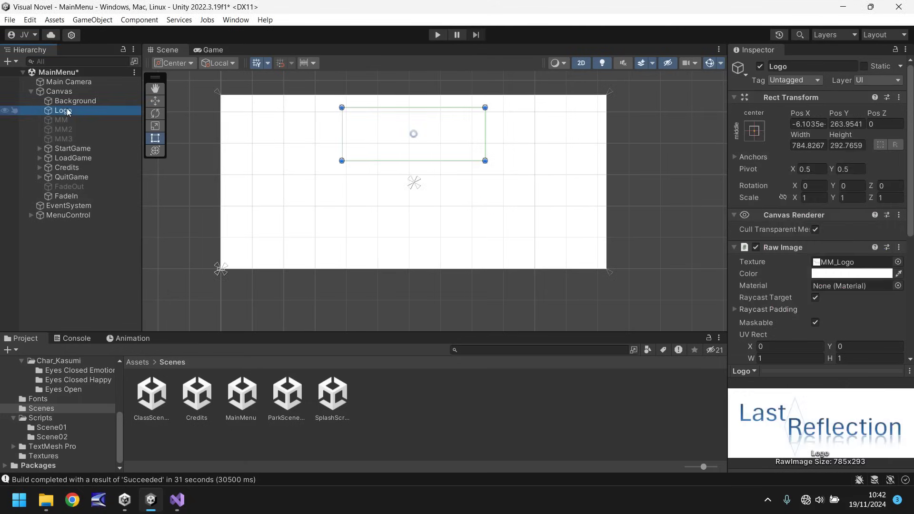
left_click(754, 135)
left_click(823, 228)
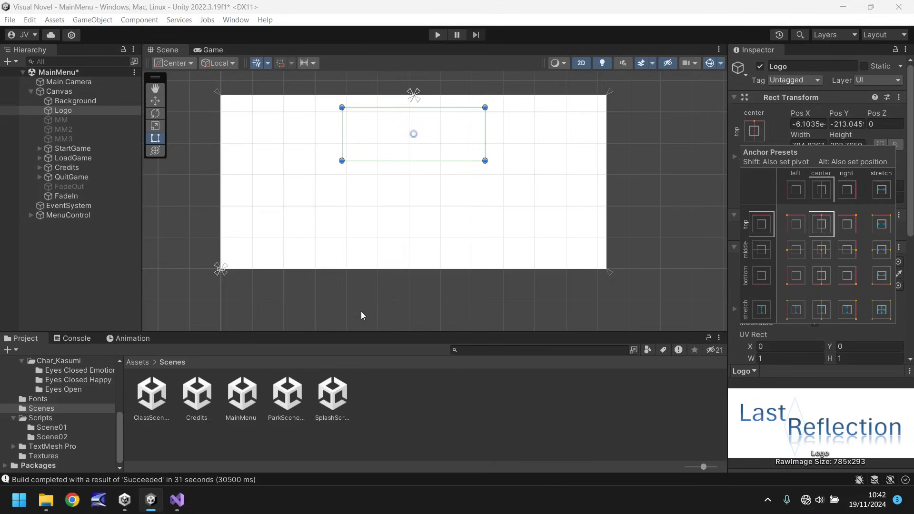
left_click(424, 395)
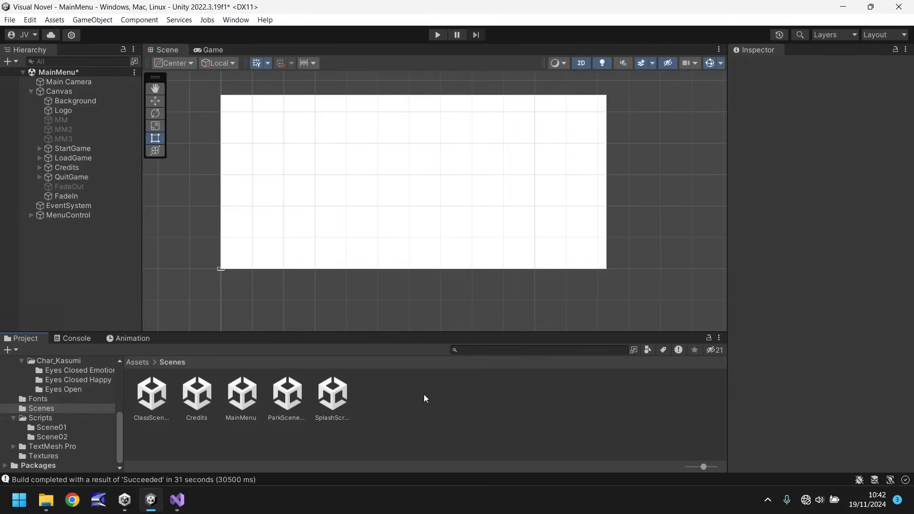
key("ctrl+s")
- Open ParkScene01 and anchor the AkaneShocked image to bottom-centre
double_click(297, 399)
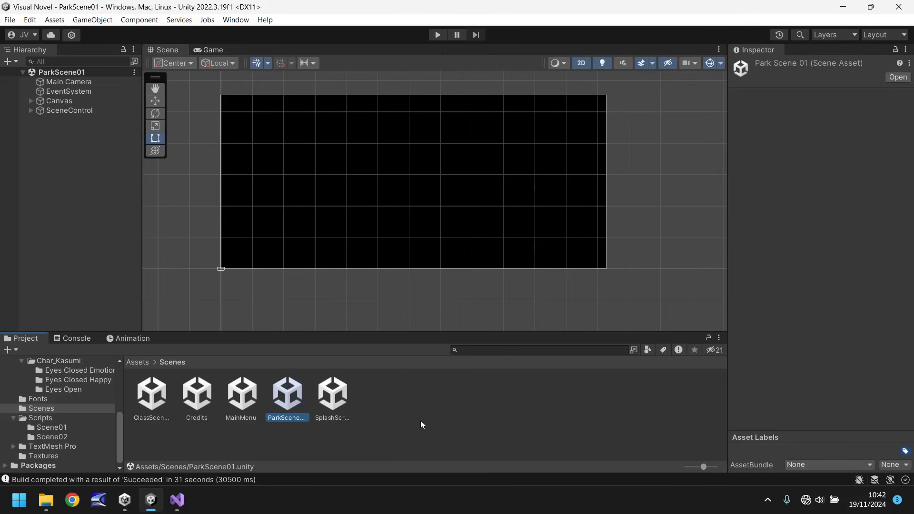
left_click(30, 101)
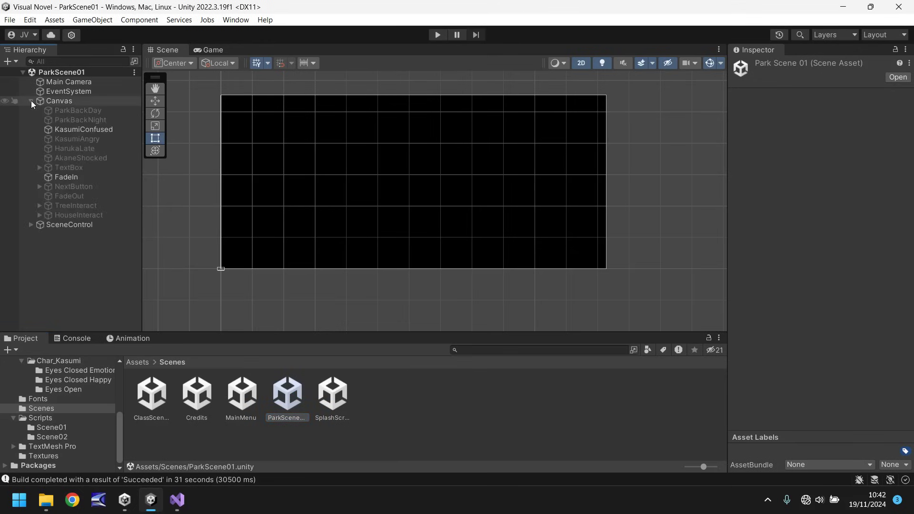
left_click(95, 158)
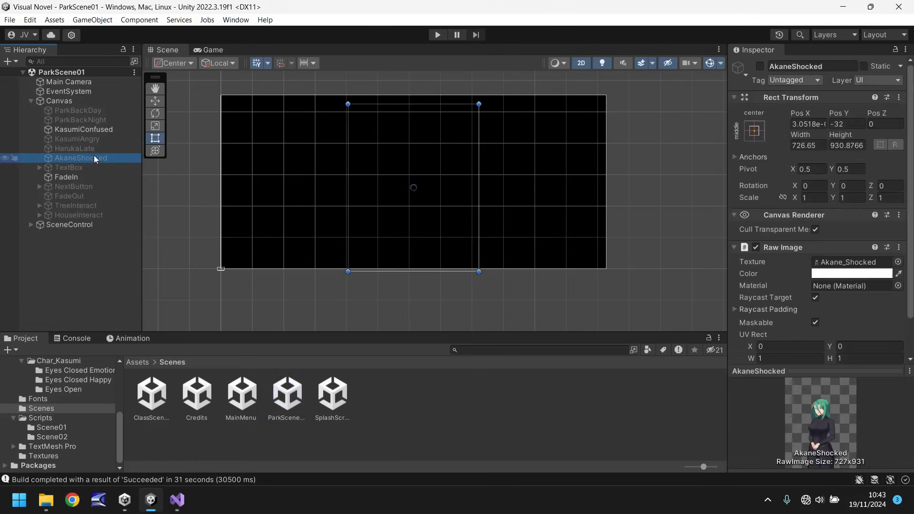
left_click(756, 132)
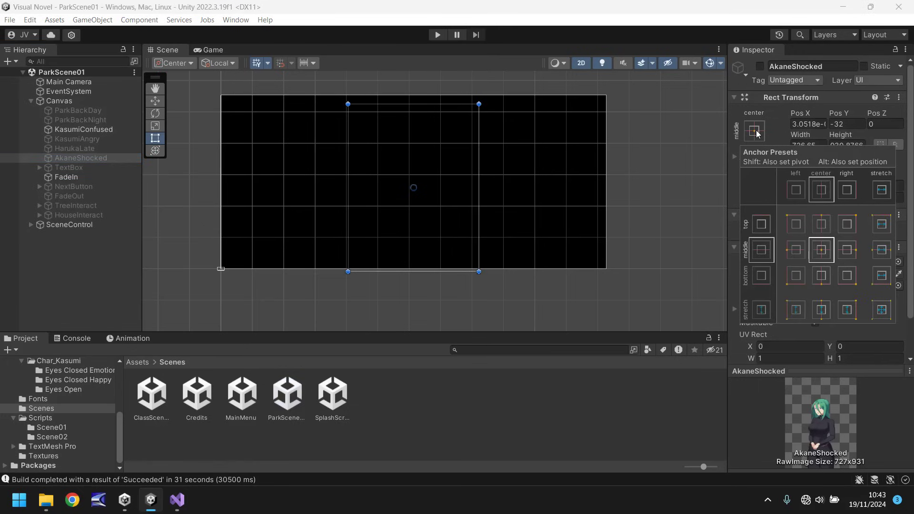
left_click(822, 277)
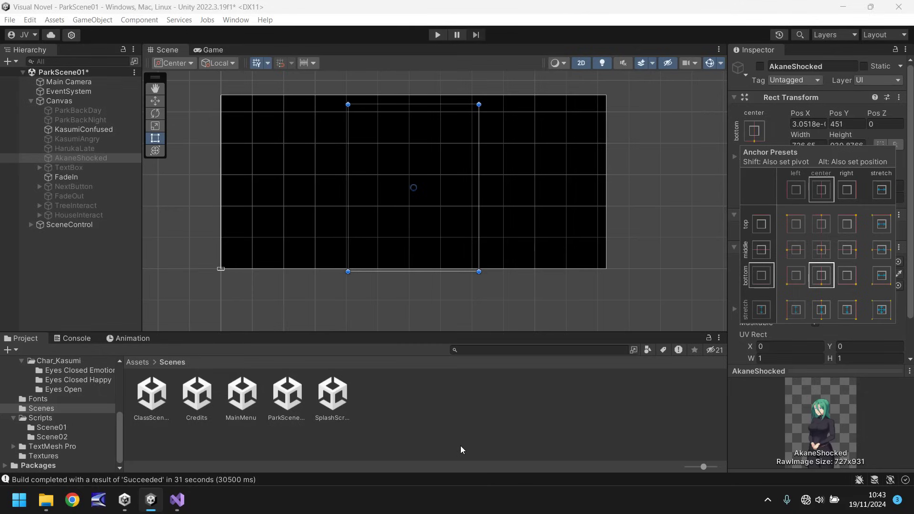
left_click(465, 415)
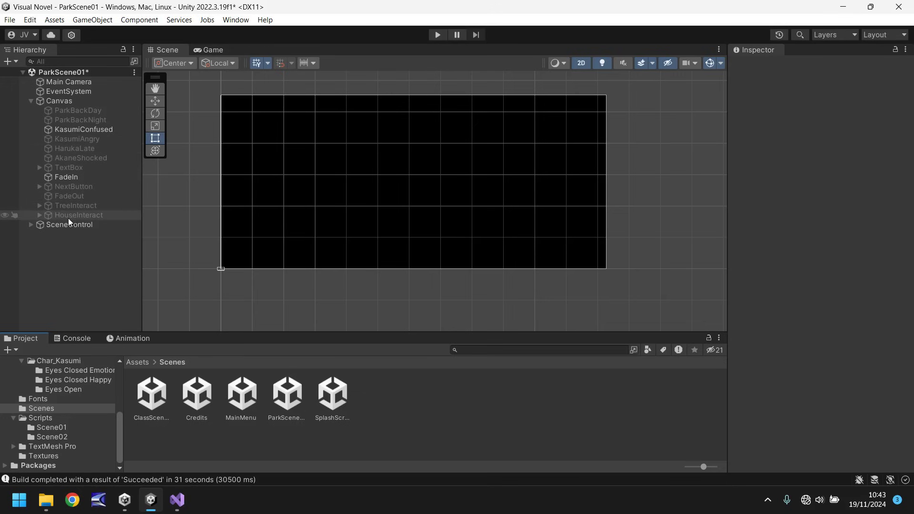
- Anchor the HouseInteract hotspot to top-right and save ParkScene01
left_click(81, 218)
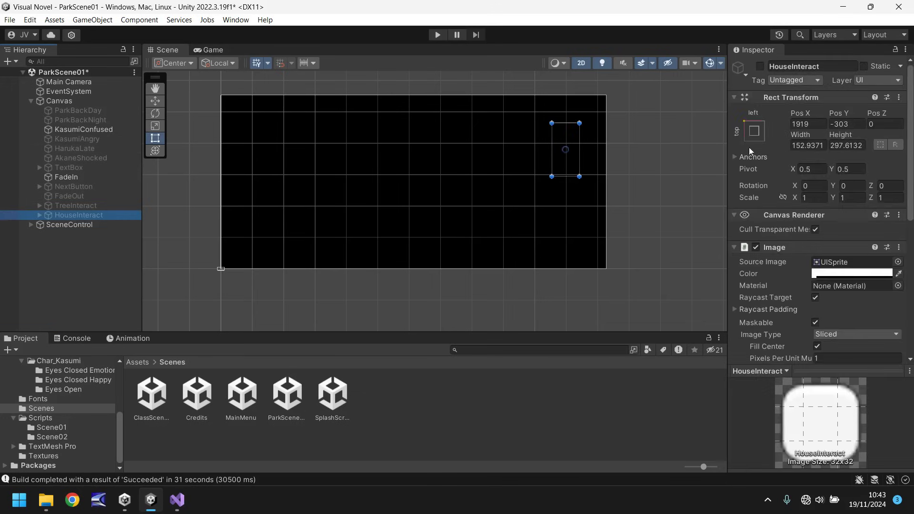
left_click(754, 131)
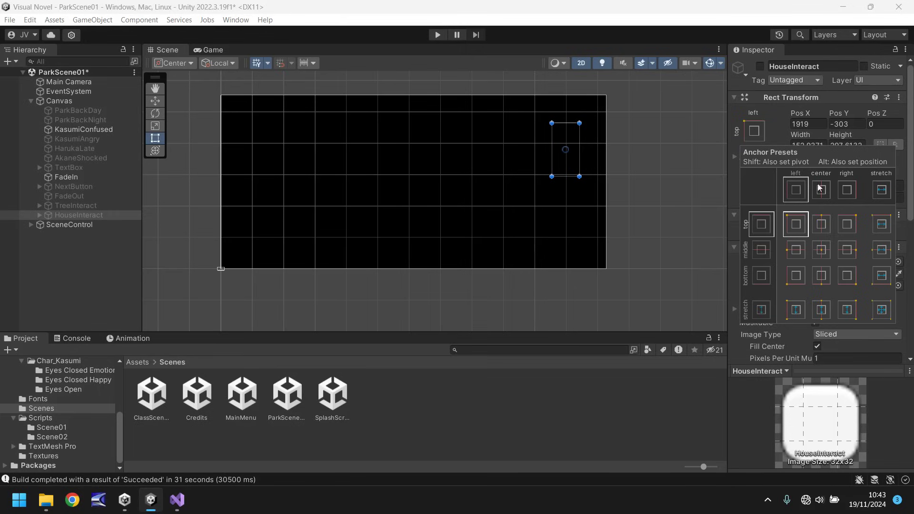
left_click(849, 226)
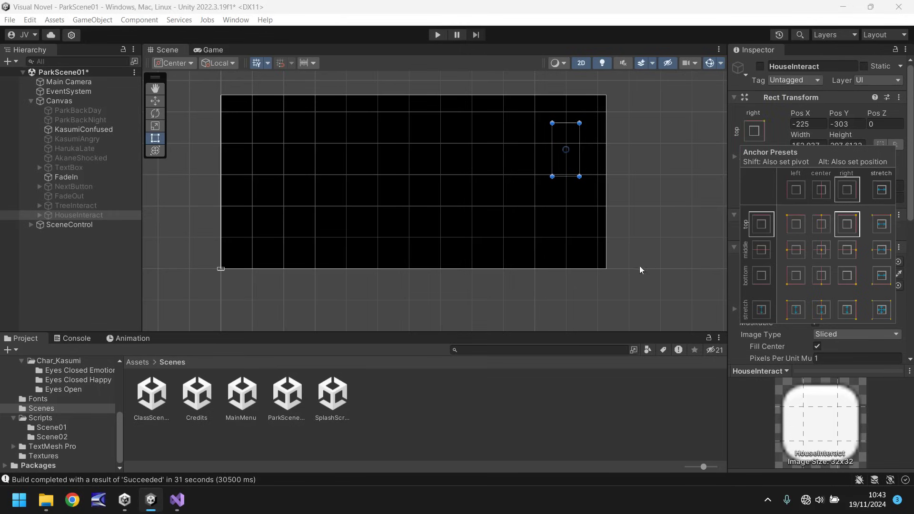
left_click(74, 208)
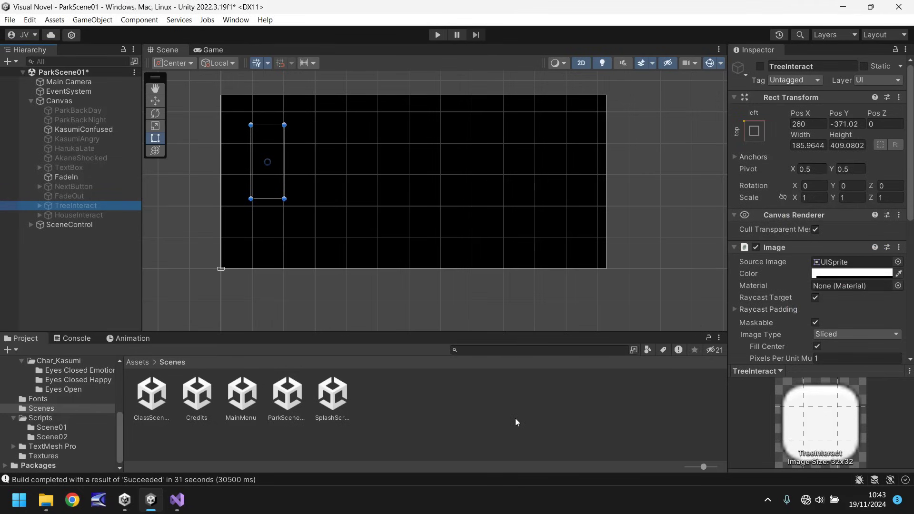
key("ctrl+s")
- Build And Run the game from Build Settings into the Last Reflection output folder
left_click(11, 20)
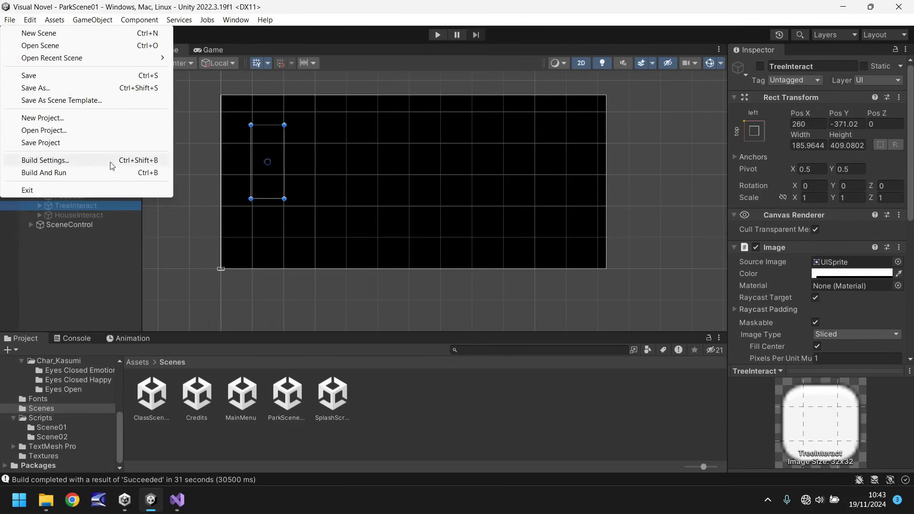
left_click(110, 161)
left_click(580, 383)
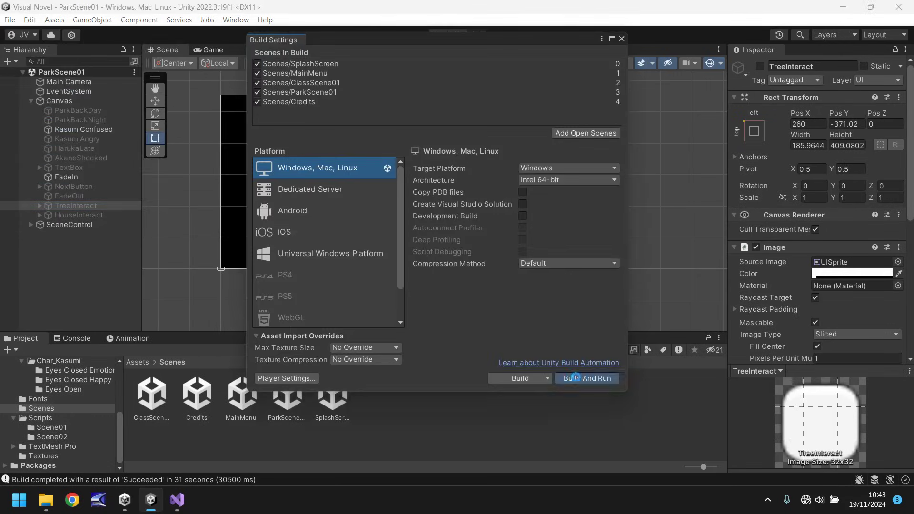
double_click(145, 141)
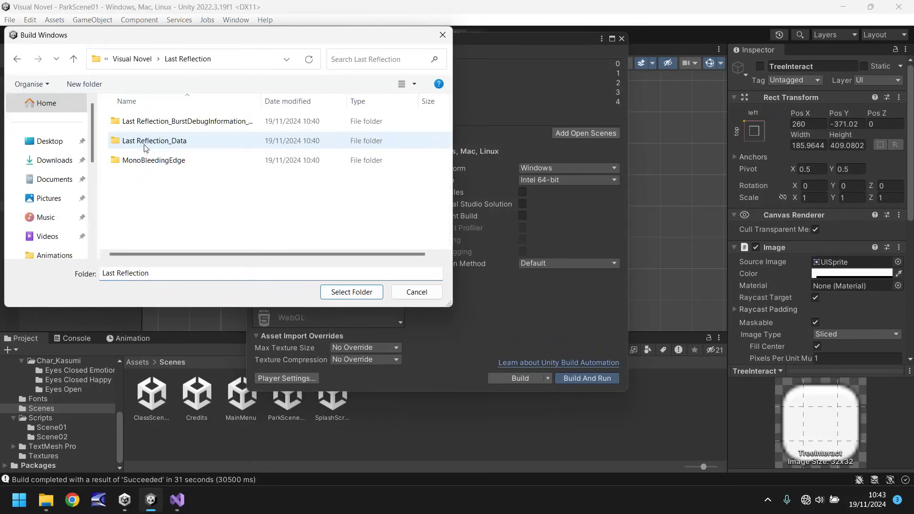
left_click(352, 293)
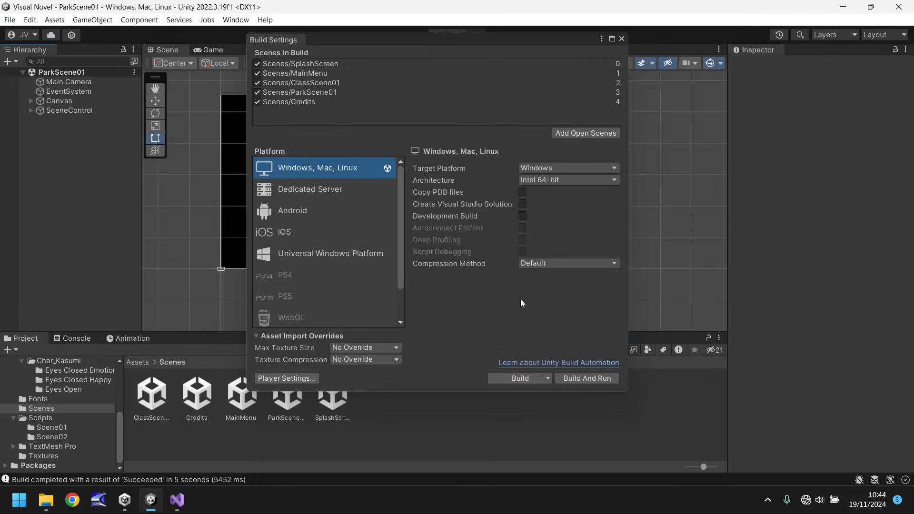
- In the MainMenu scene, anchor the MM, MM2 and MM3 images to middle-centre
left_click(622, 39)
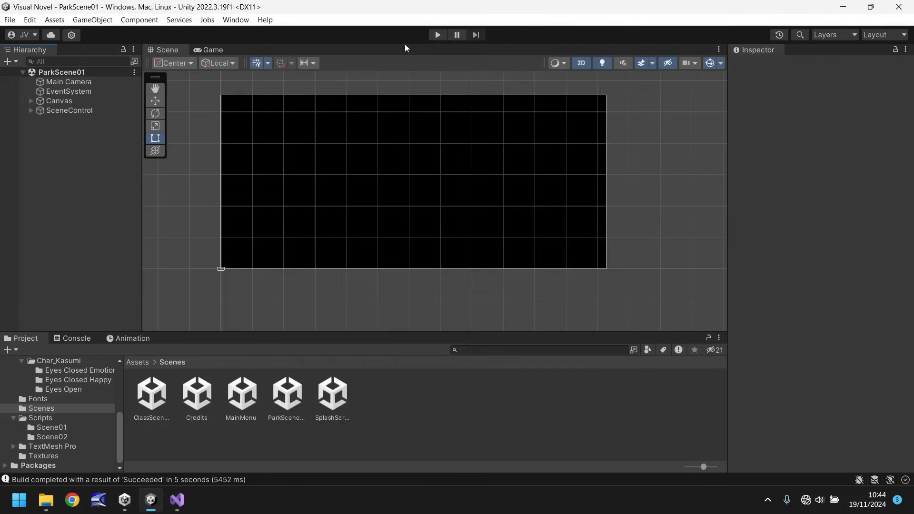
double_click(242, 399)
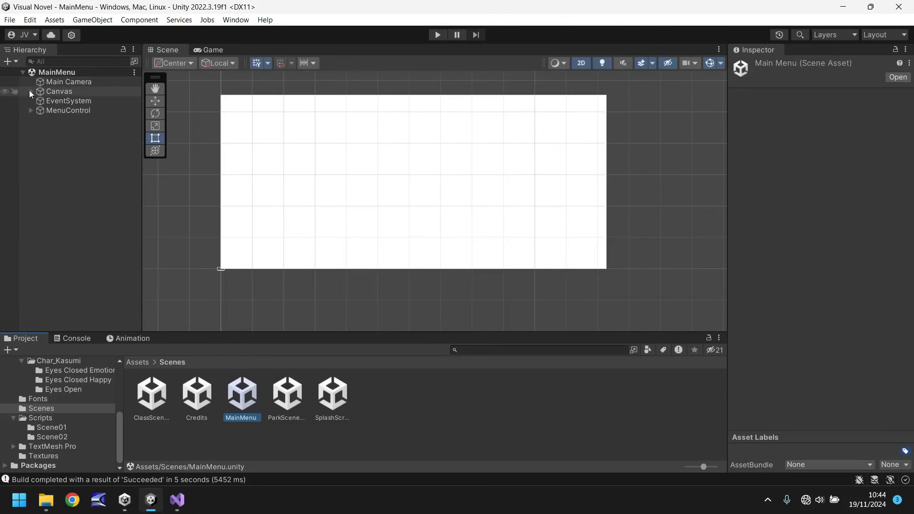
left_click(30, 92)
left_click(73, 119)
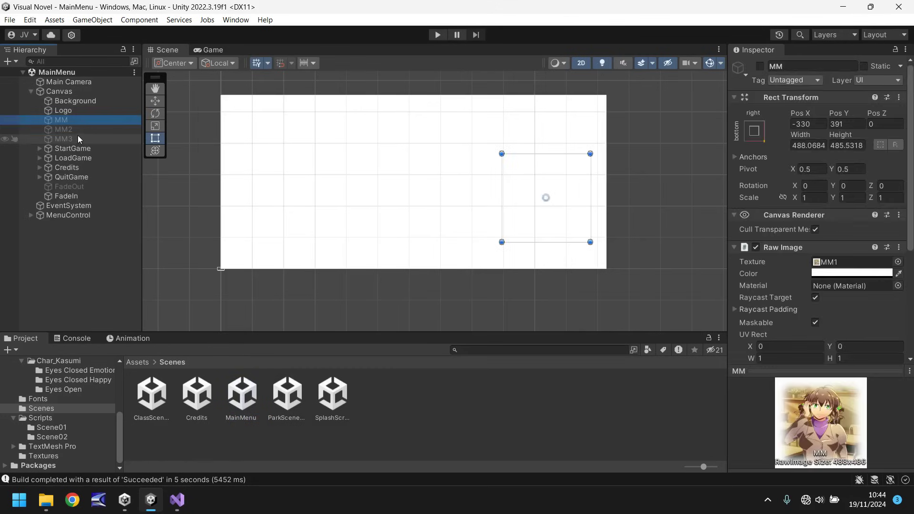
left_click(78, 139, "shift")
left_click(755, 131)
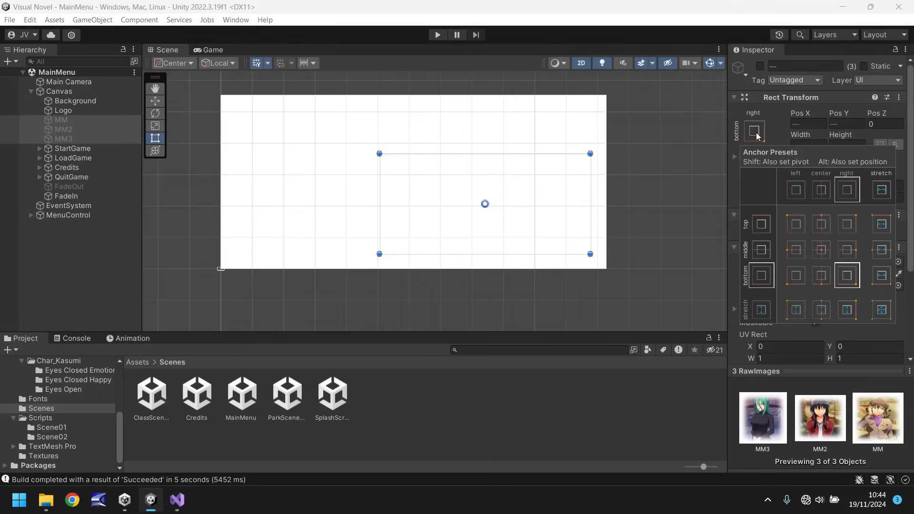
left_click(821, 250)
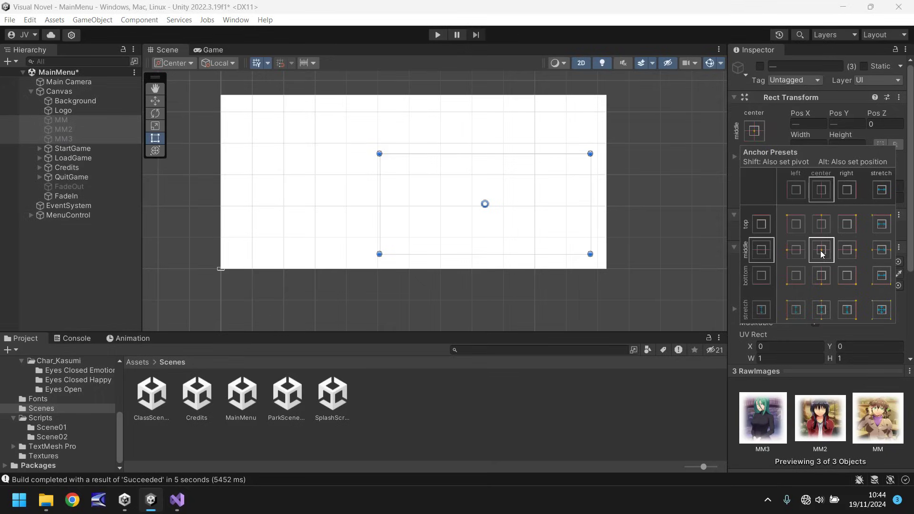
- Save the MainMenu scene and launch a fresh Build And Run
left_click(475, 401)
key("ctrl+s")
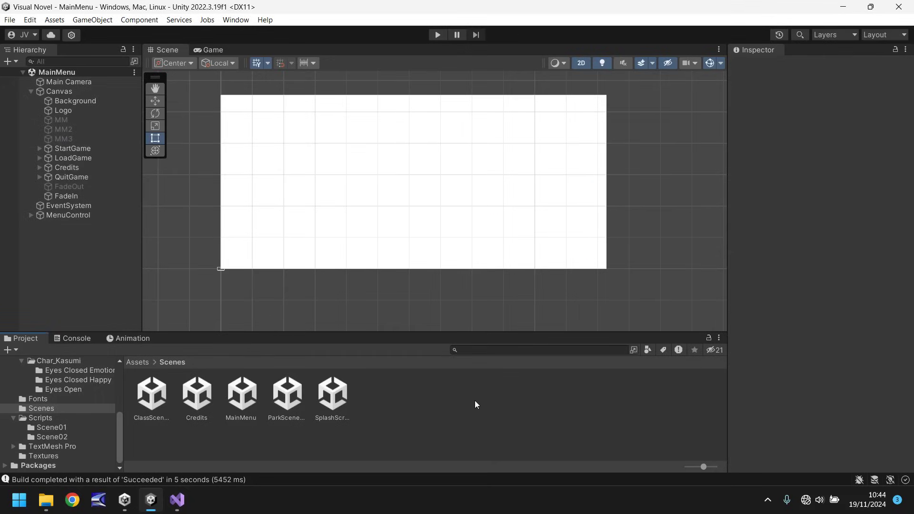
left_click(15, 22)
left_click(86, 173)
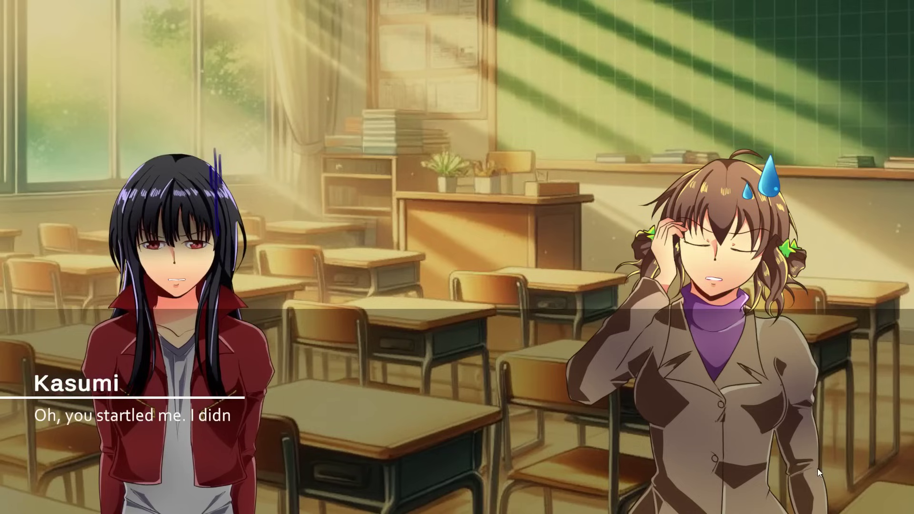
- Advance the classroom dialogue until Haruka says 'Let's go to the park and look for Akane'
left_click(817, 468)
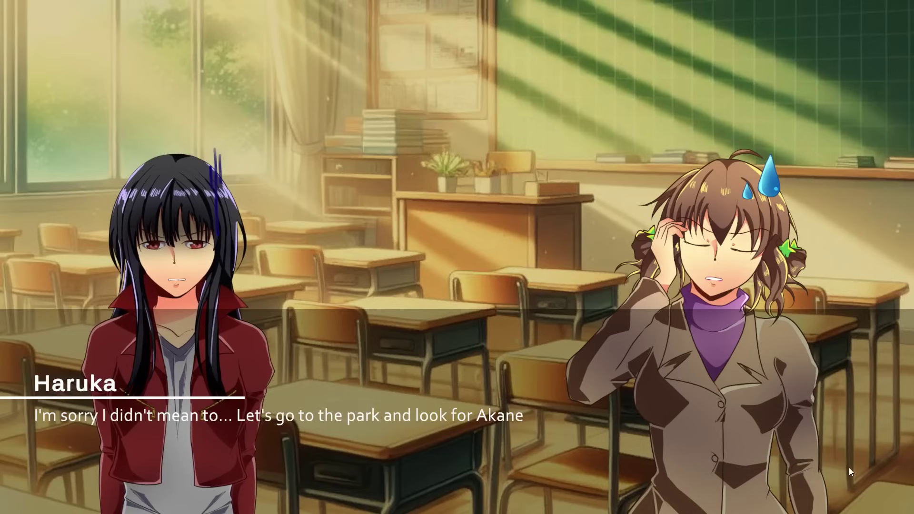
left_click(832, 467)
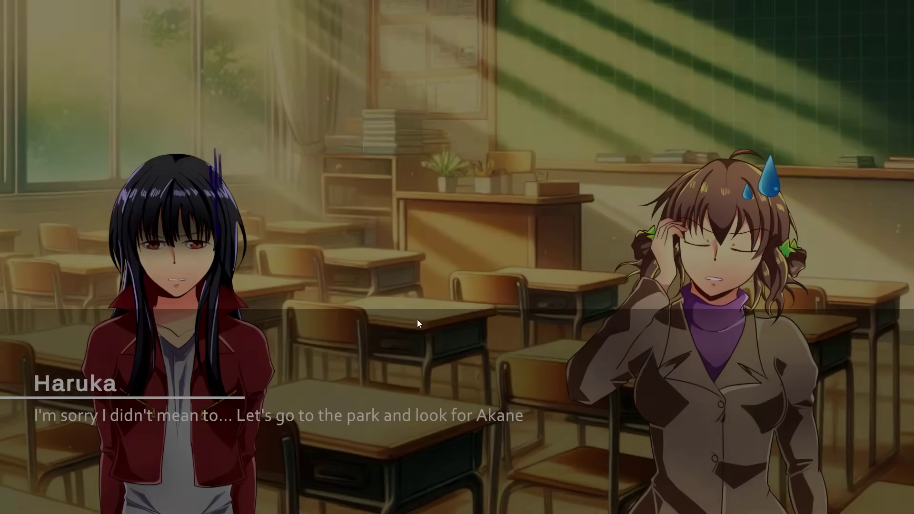